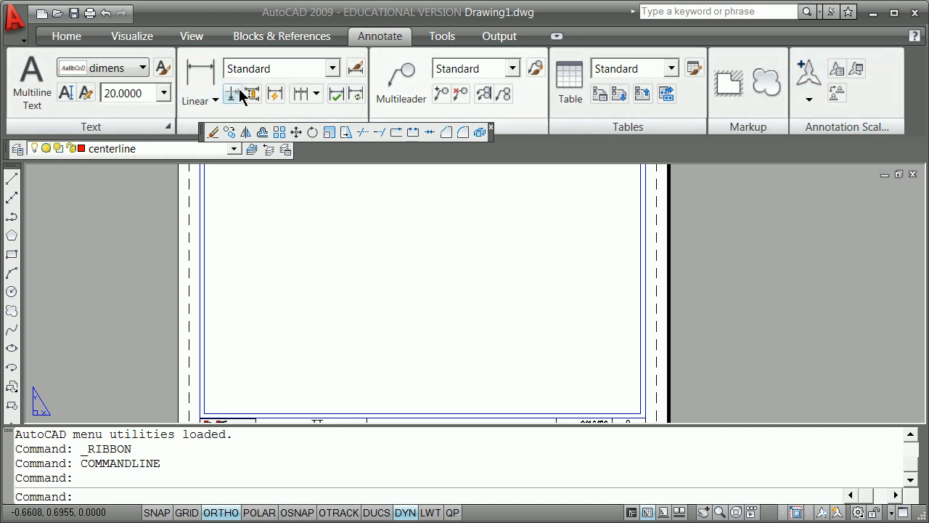
# - Cycle through the ribbon's display states and leave it minimized to its tab names only
pyautogui.click(556, 36)
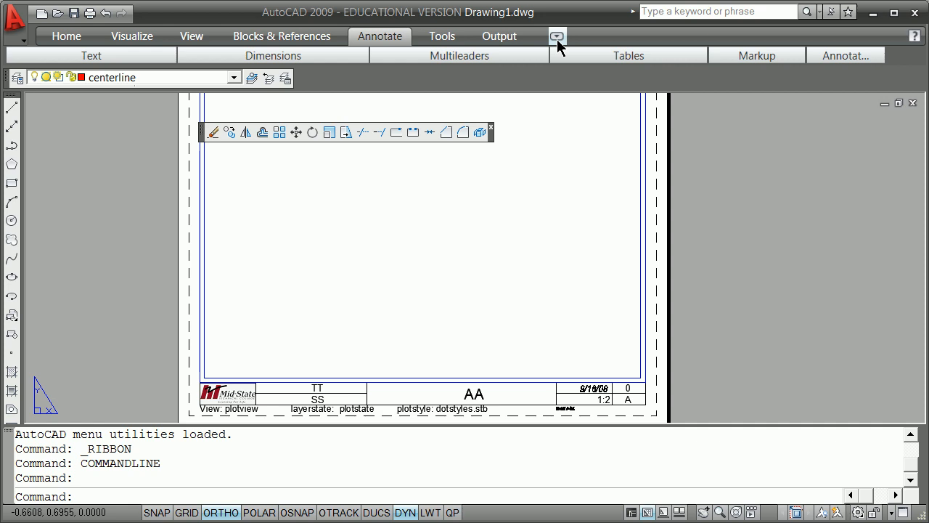
pyautogui.click(557, 36)
pyautogui.click(557, 37)
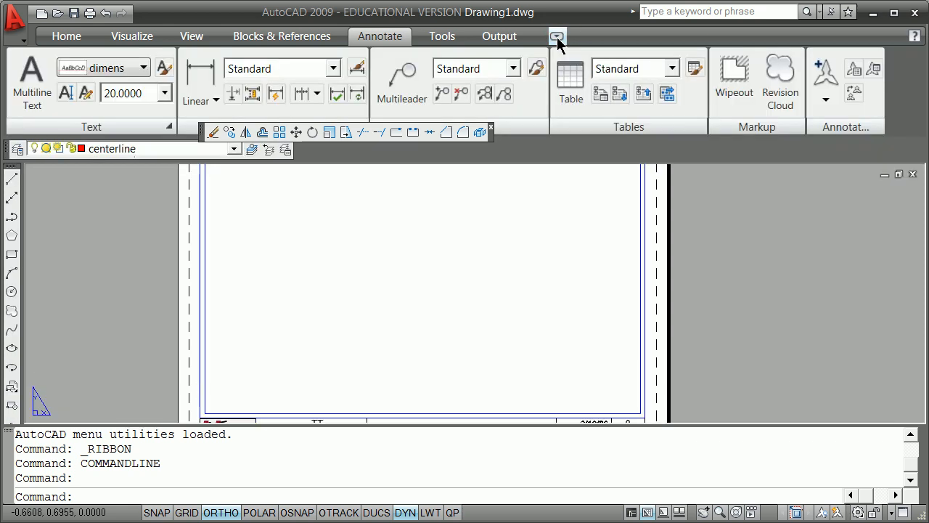
pyautogui.click(557, 37)
pyautogui.click(557, 37)
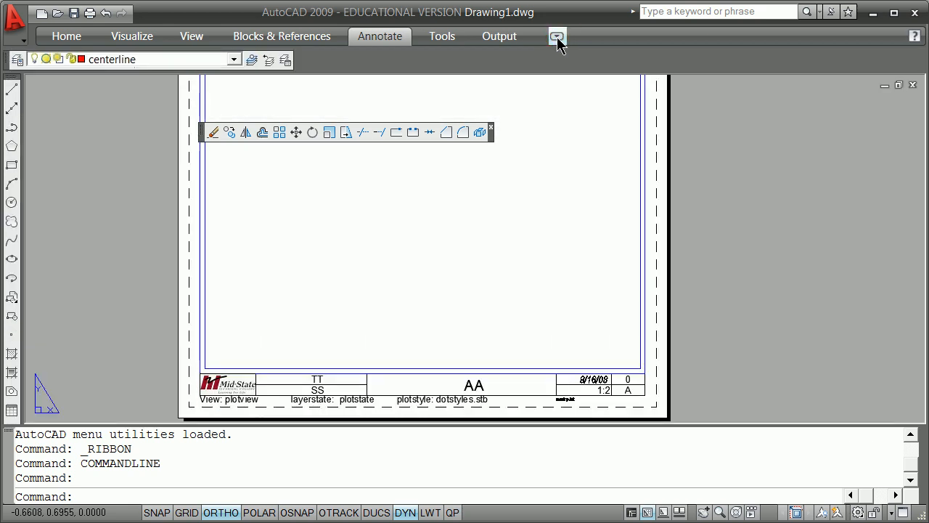
pyautogui.click(557, 37)
pyautogui.click(557, 37)
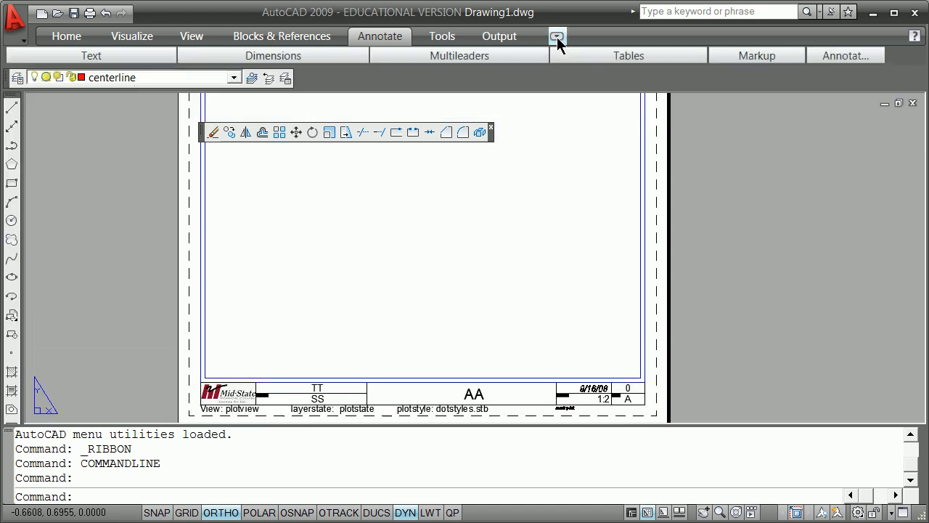
pyautogui.click(557, 37)
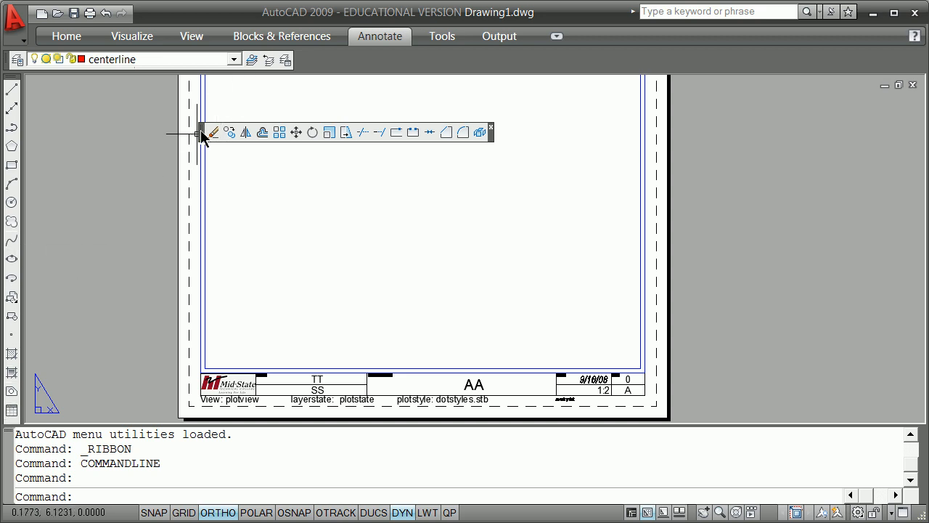
# - Dock the Modify toolbar vertically opposite the Draw toolbar, and display the Modify II toolbar docked beside the Layers toolbar
pyautogui.moveTo(204, 132)
pyautogui.mouseDown()
pyautogui.moveTo(763, 133)
pyautogui.moveTo(911, 110)
pyautogui.moveTo(919, 139)
pyautogui.mouseUp()
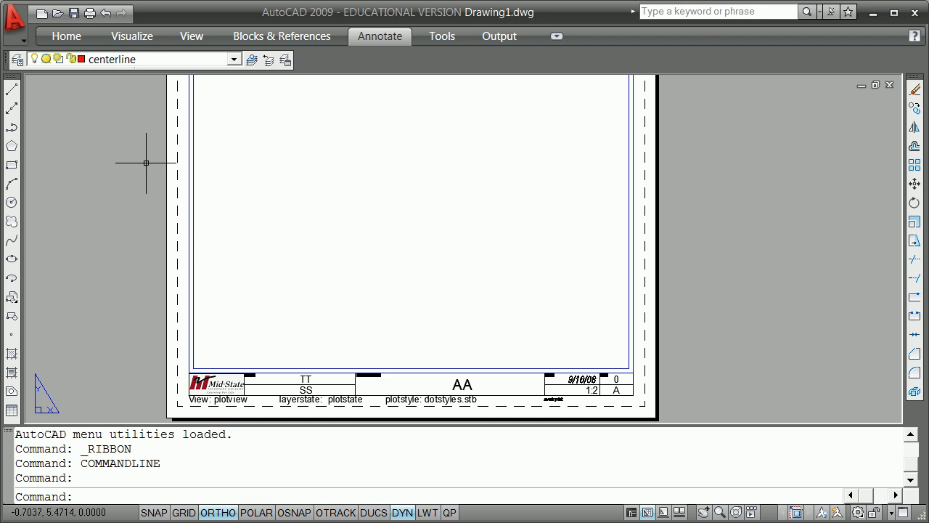
pyautogui.rightClick(15, 83)
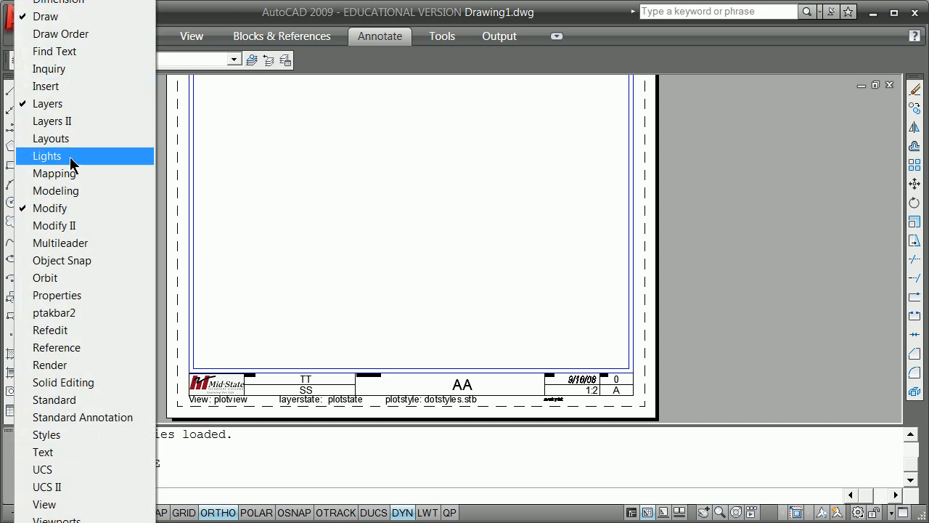
pyautogui.click(61, 225)
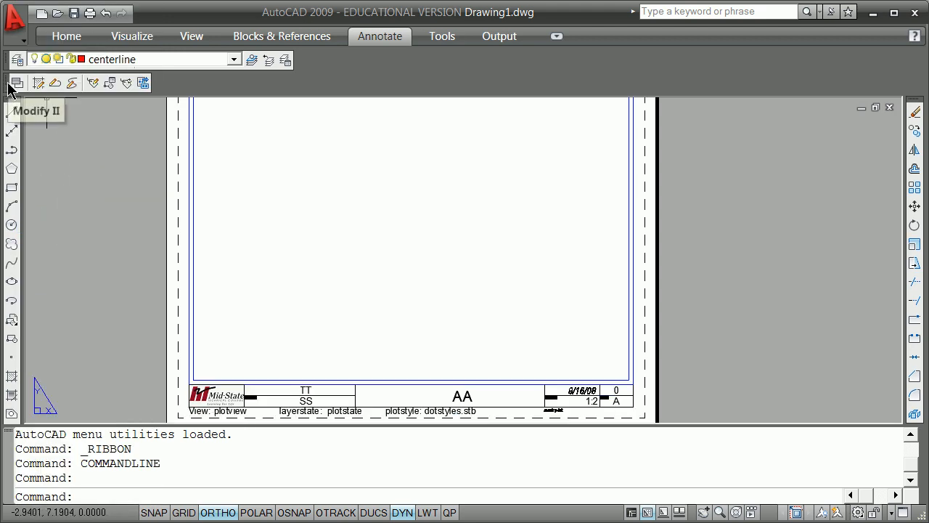
pyautogui.moveTo(9, 85)
pyautogui.mouseDown()
pyautogui.moveTo(131, 97)
pyautogui.moveTo(331, 91)
pyautogui.moveTo(309, 66)
pyautogui.mouseUp()
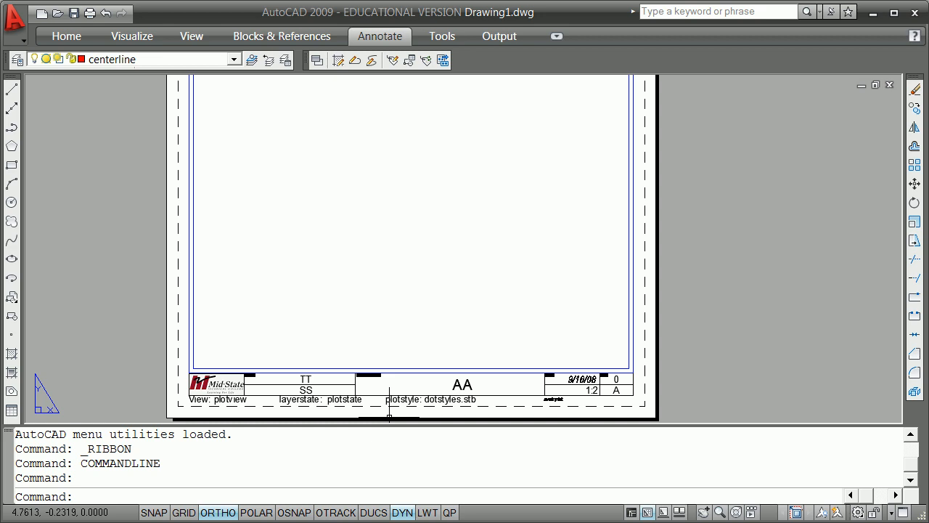
# - Switch the drawing from the paper layout to model space
pyautogui.click(631, 512)
pyautogui.scroll(-5, 299, 220)
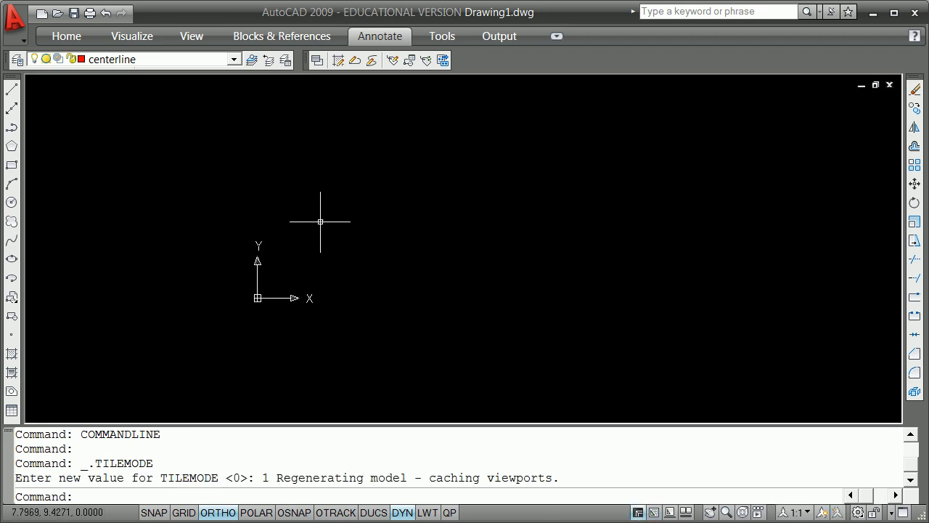
pyautogui.scroll(7, 418, 230)
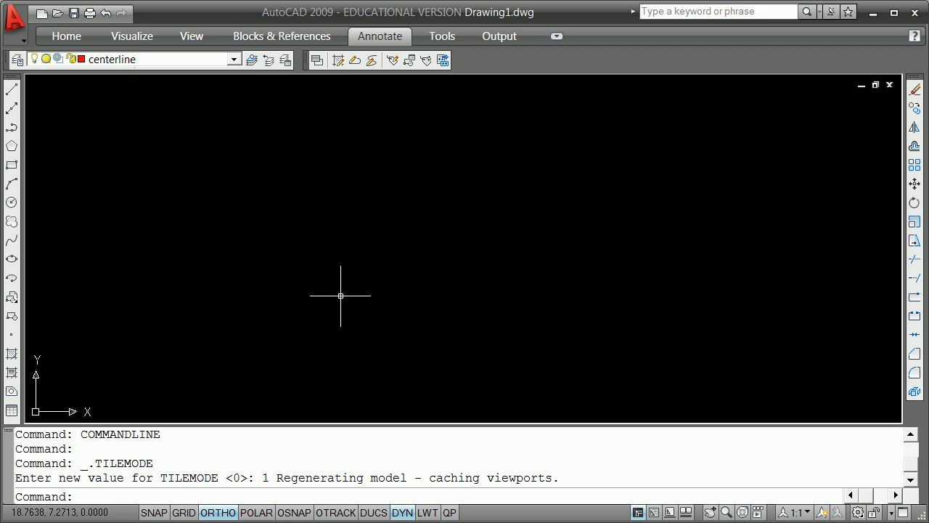
# - Draw a rectangle 1000 units wide and 800 units high from a freely picked corner in model space
pyautogui.click(13, 167)
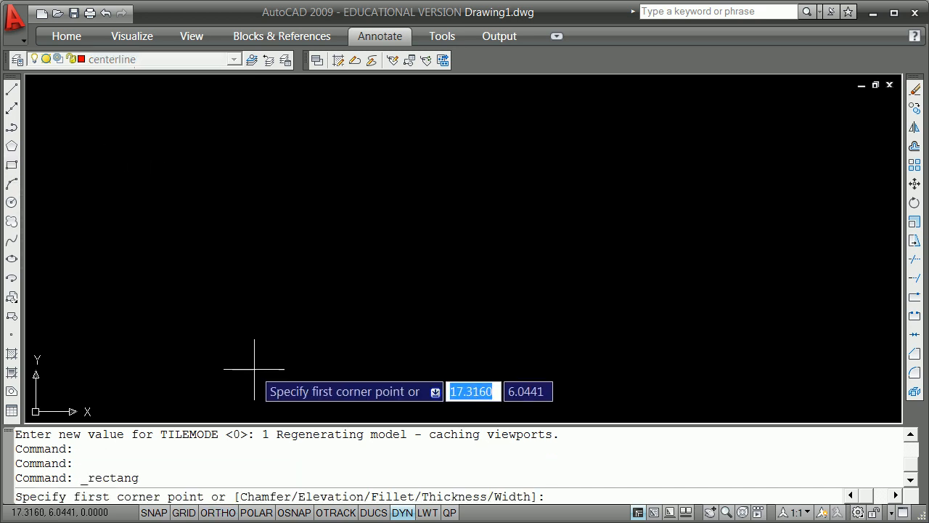
pyautogui.click(257, 372)
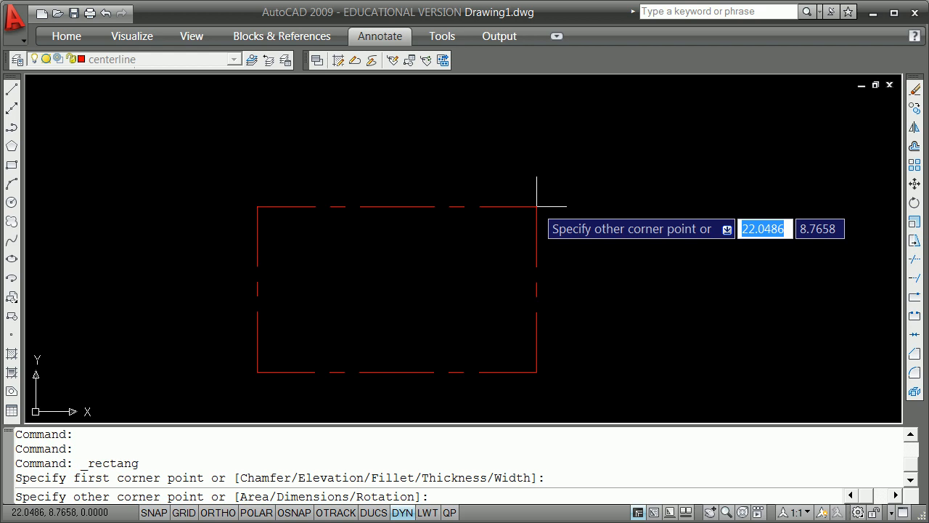
pyautogui.write('@')
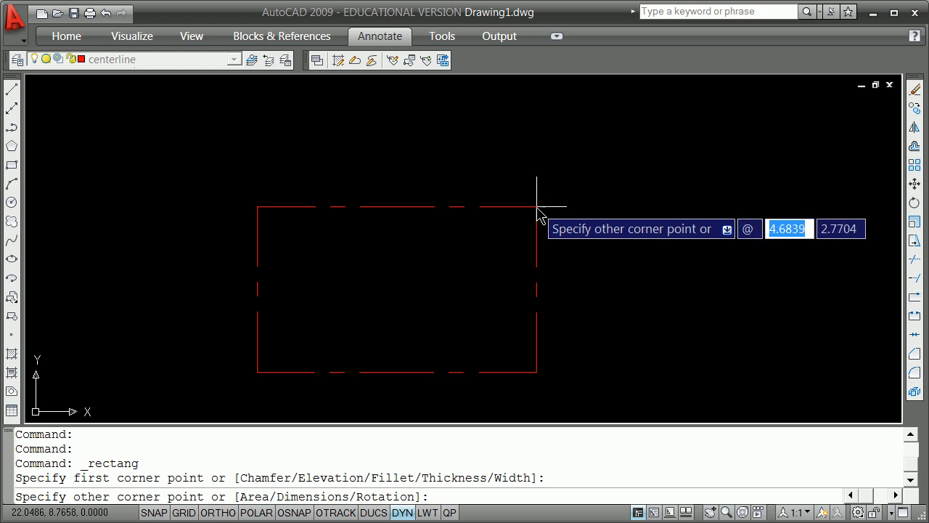
pyautogui.write('1000')
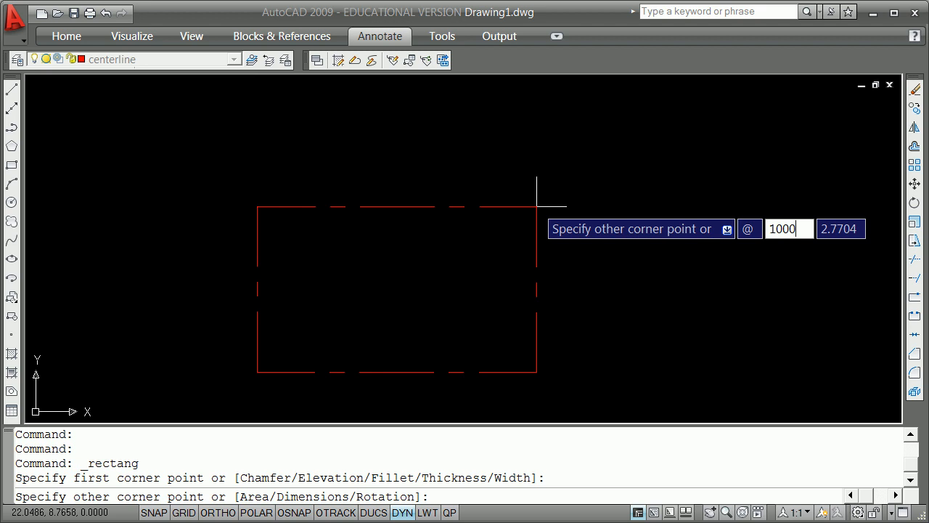
pyautogui.press('Tab')
pyautogui.write('800')
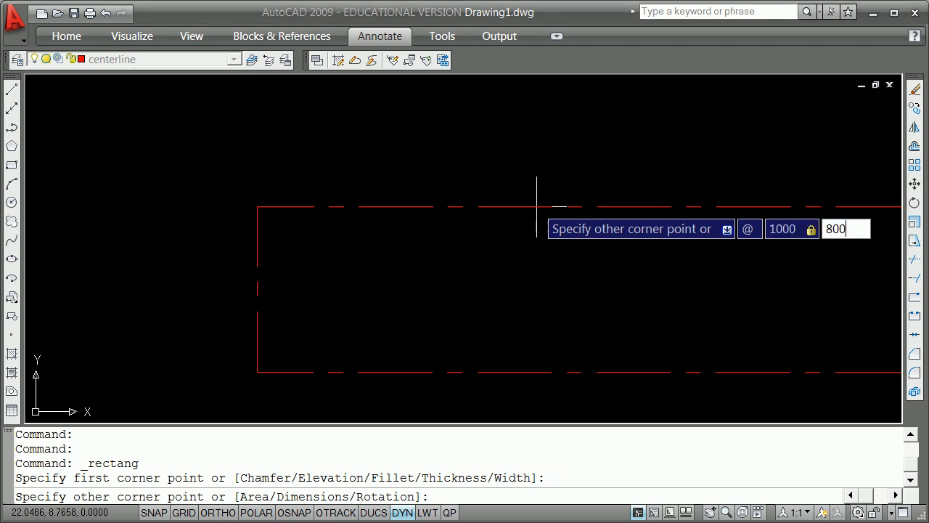
pyautogui.press('Return')
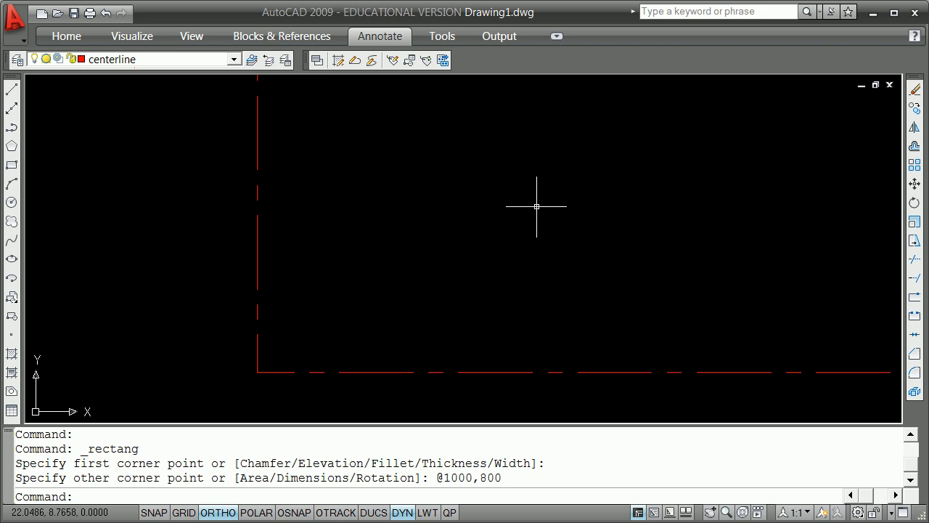
# - Zoom to the drawing extents and back out slightly to view the whole 1000 by 800 rectangle
pyautogui.scroll(-2, 537, 206)
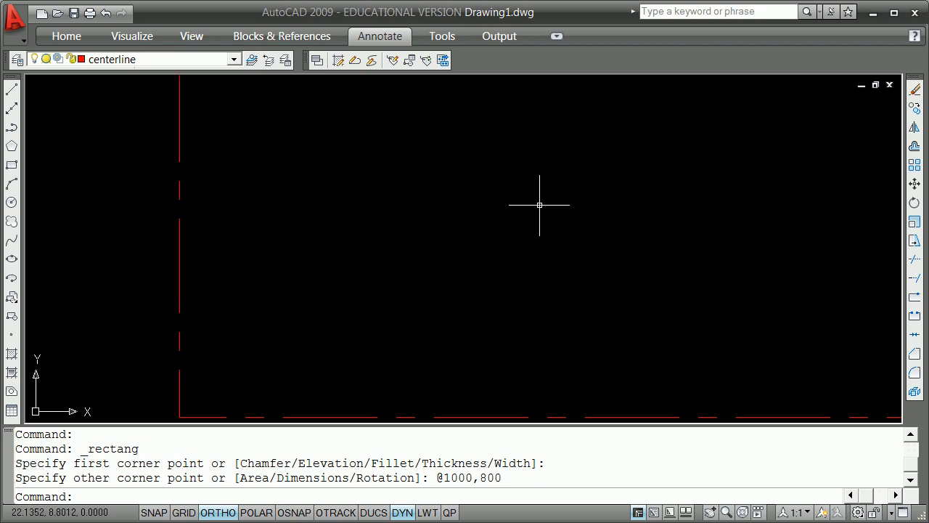
pyautogui.scroll(-10, 540, 205)
pyautogui.press('Escape')
pyautogui.press('Escape')
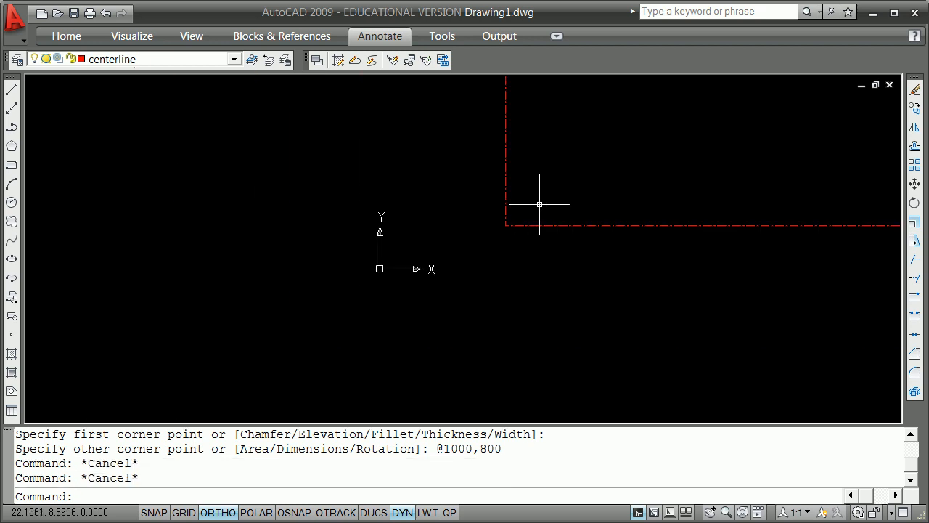
pyautogui.press('Escape')
pyautogui.write('z')
pyautogui.press('Return')
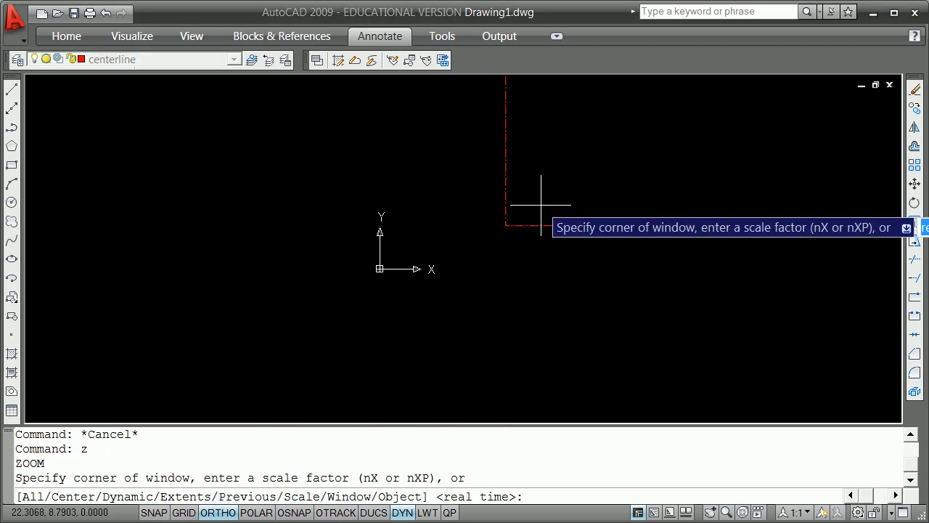
pyautogui.write('e')
pyautogui.press('Return')
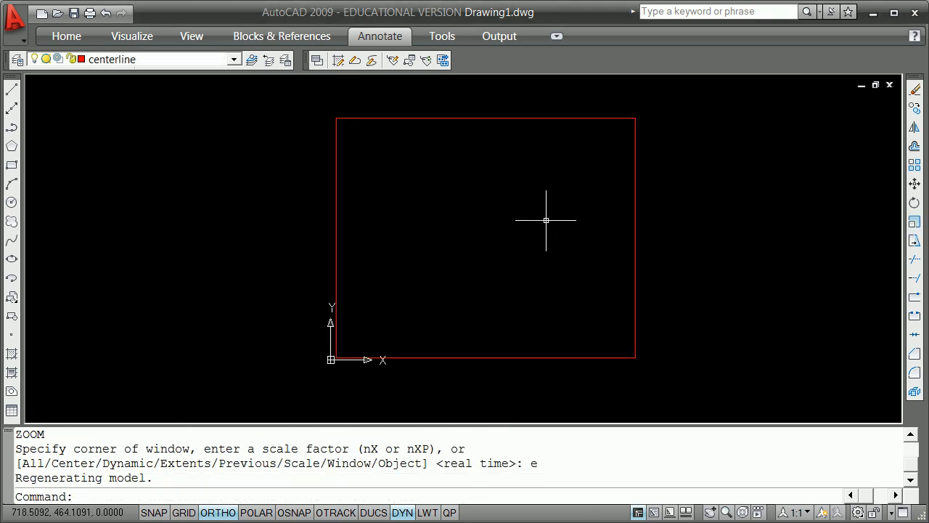
pyautogui.scroll(-2, 546, 219)
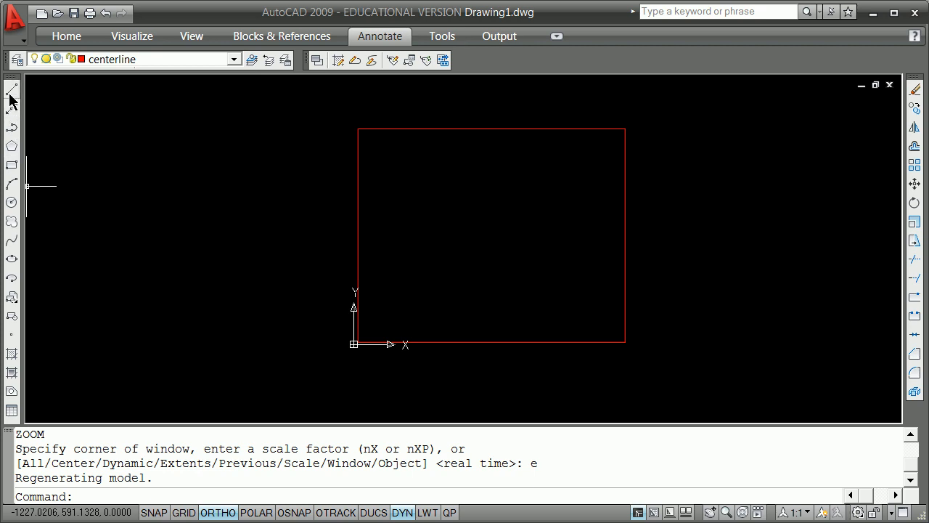
# - Draw a 50 by 50 square inside the large rectangle, near its lower-left corner
pyautogui.click(13, 167)
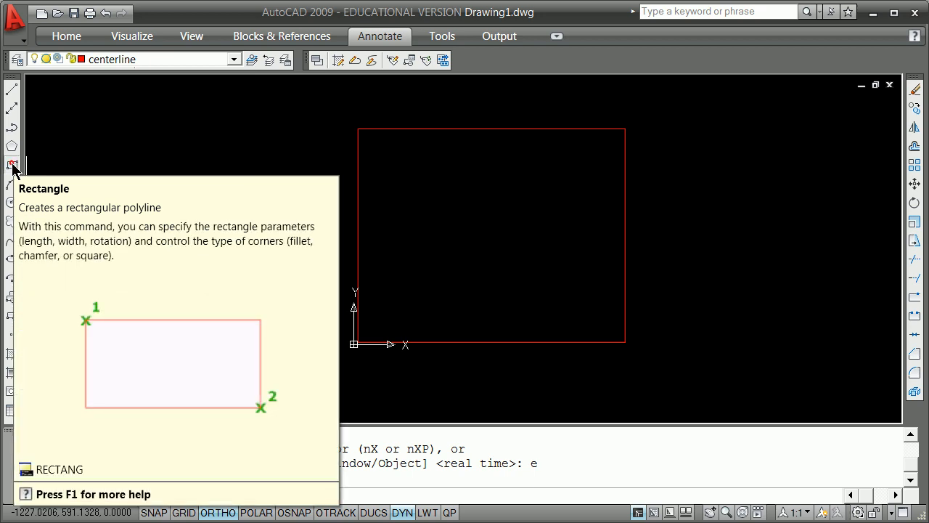
pyautogui.click(409, 281)
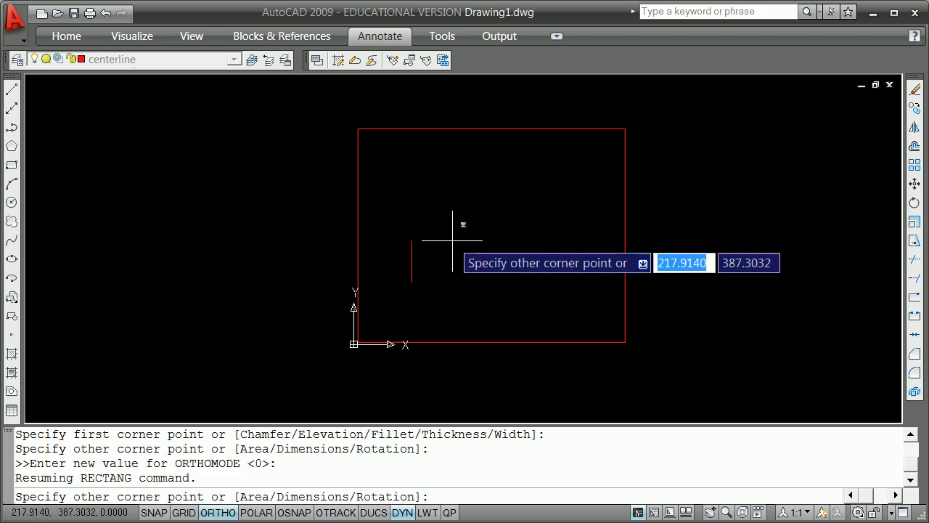
pyautogui.write('@')
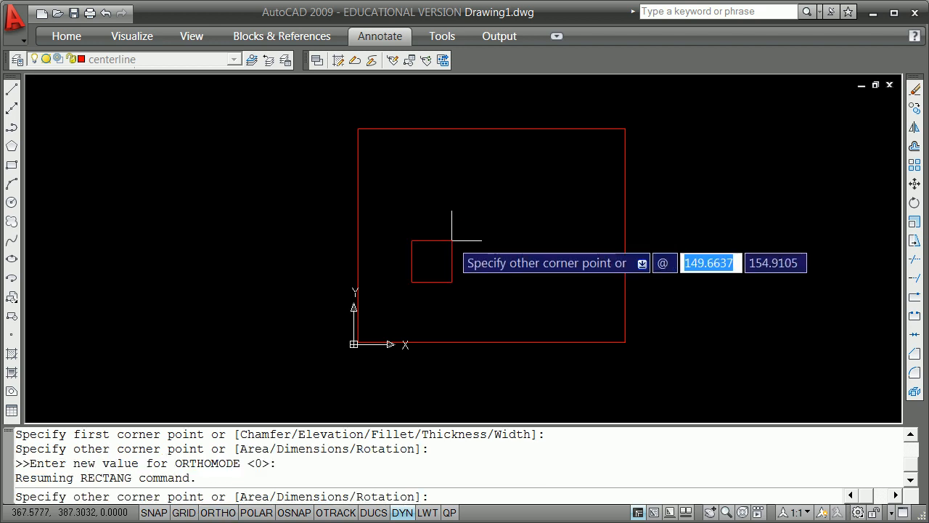
pyautogui.write('50')
pyautogui.press('Tab')
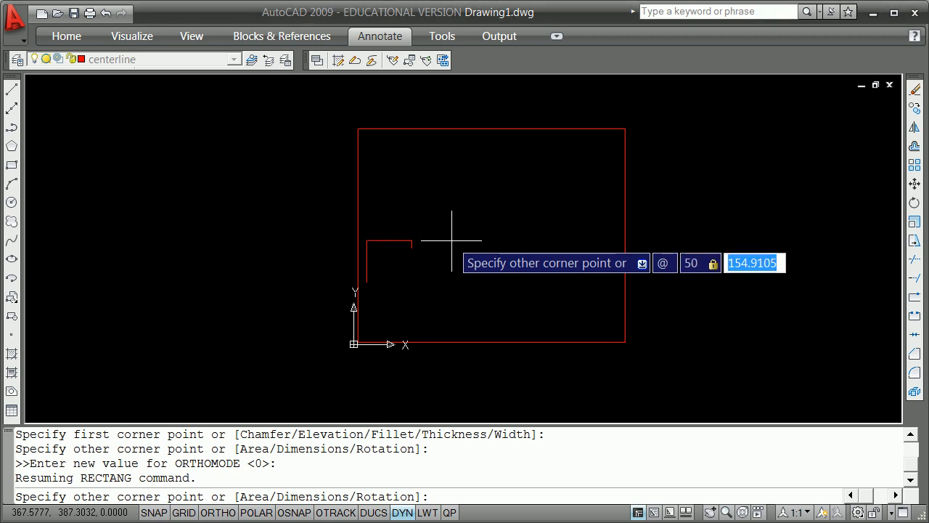
pyautogui.write('50')
pyautogui.press('Return')
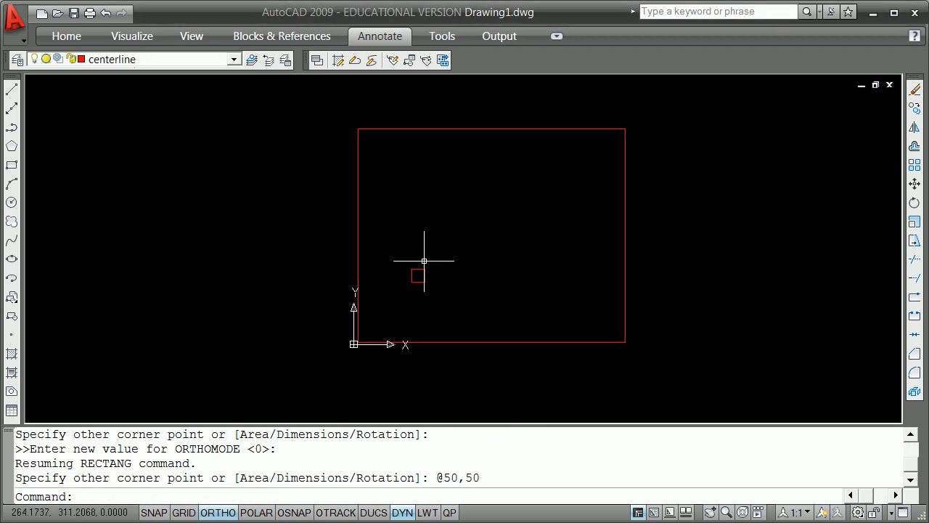
# - Select the small square inside the large rectangle and review the editing commands offered for it
pyautogui.scroll(-1, 444, 318)
pyautogui.scroll(6, 473, 331)
pyautogui.scroll(-5, 302, 262)
pyautogui.moveTo(257, 220); pyautogui.dragTo(409, 326, button='middle')
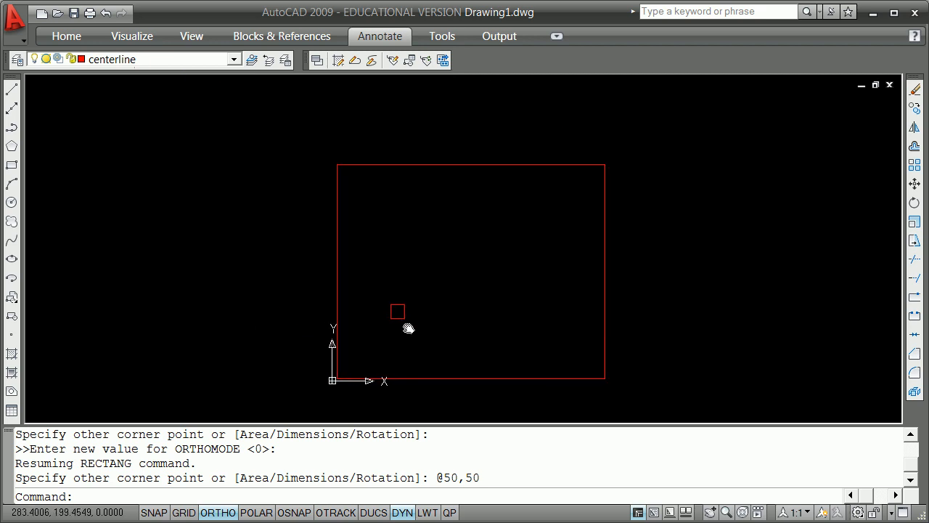
pyautogui.scroll(6, 413, 310)
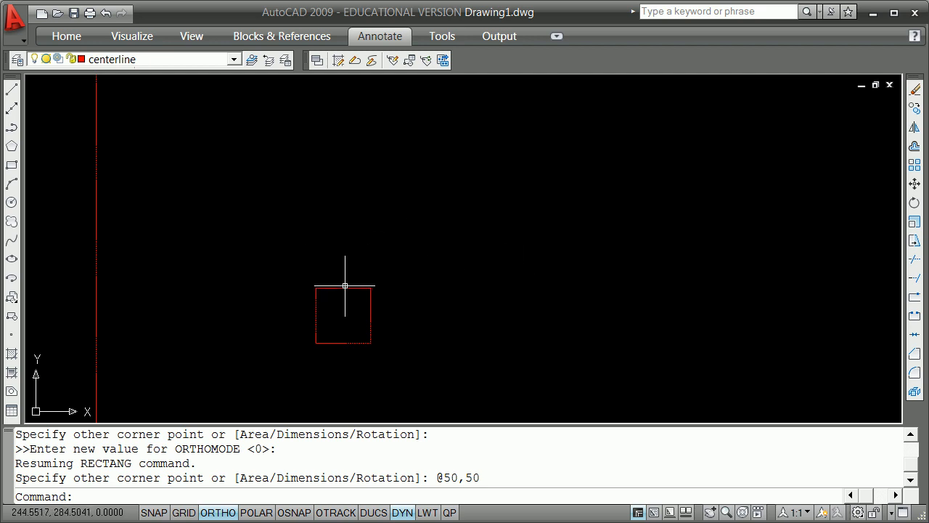
pyautogui.click(346, 287)
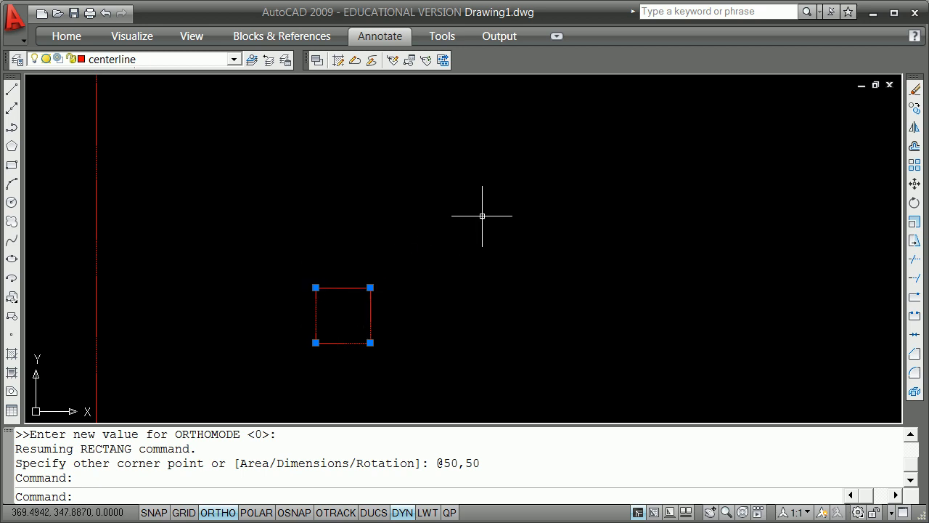
pyautogui.rightClick(512, 189)
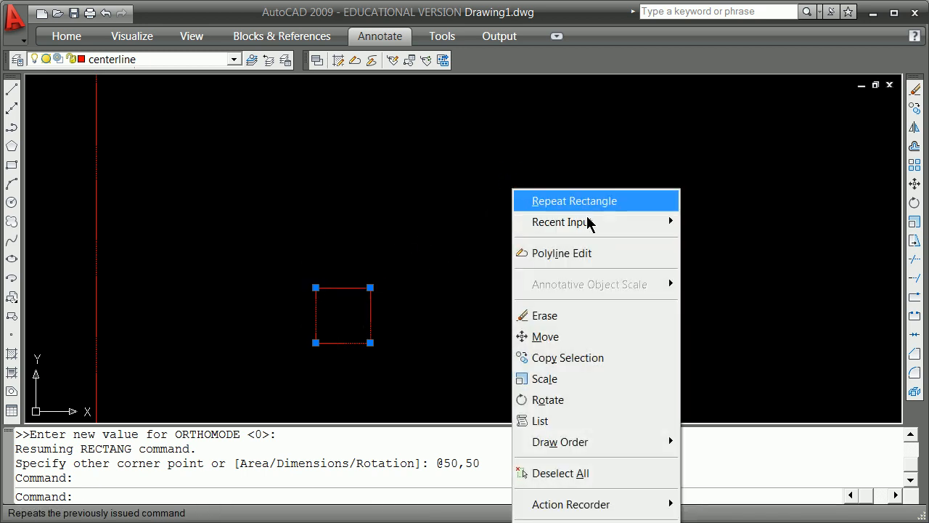
pyautogui.click(506, 142)
pyautogui.click(425, 125)
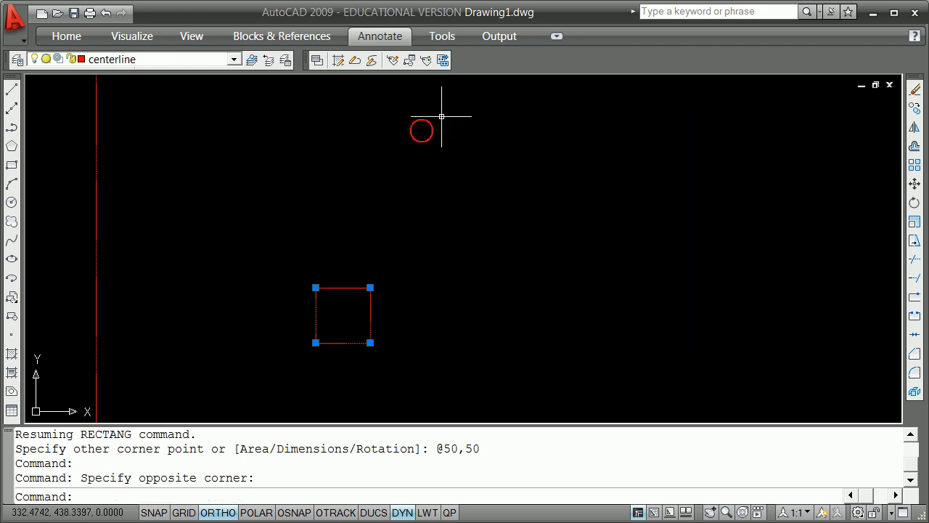
pyautogui.rightClick(506, 99)
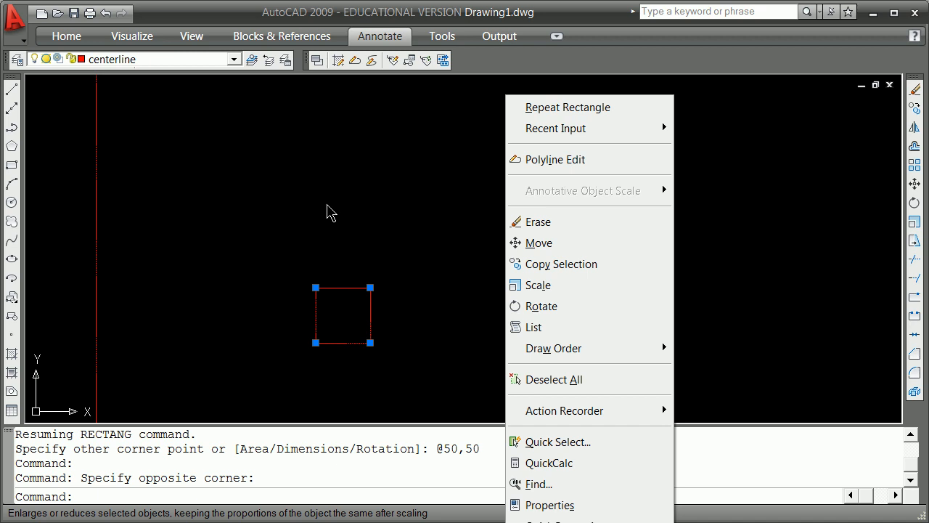
pyautogui.click(332, 167)
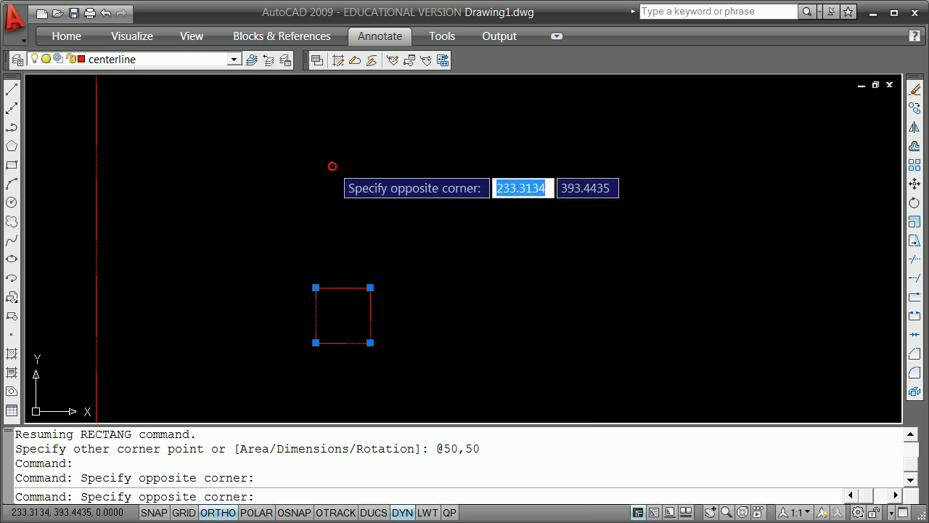
pyautogui.click(332, 167)
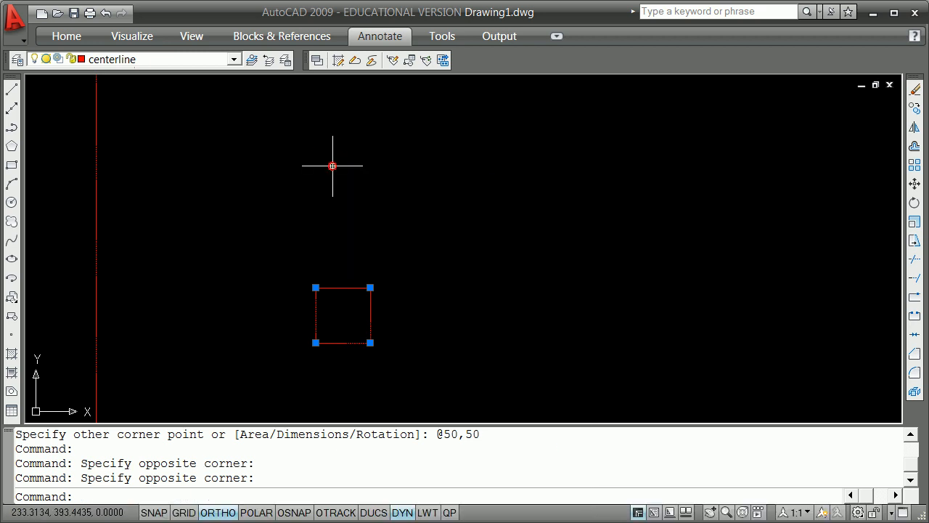
# - Activate the small square's upper-right corner grip and cycle through the Stretch, Move, Rotate, Scale and Mirror grip modes
pyautogui.click(371, 287)
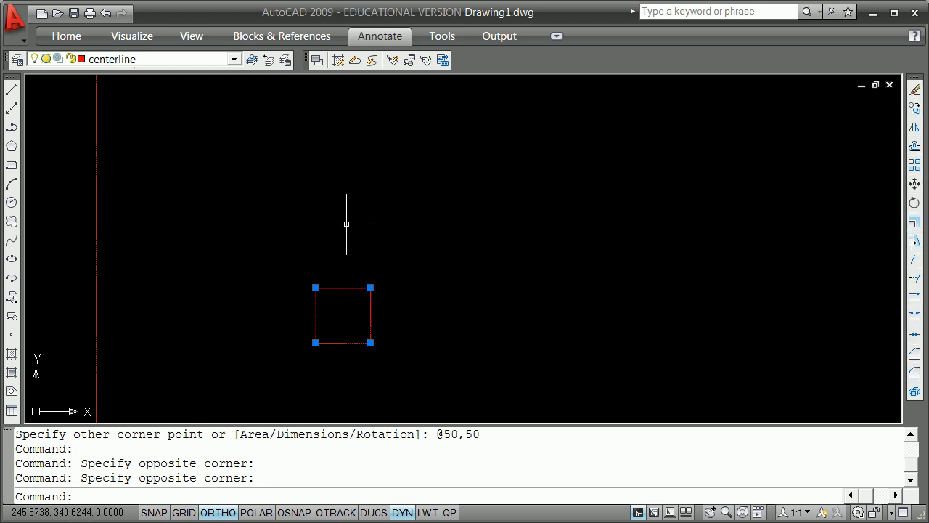
pyautogui.click(370, 287)
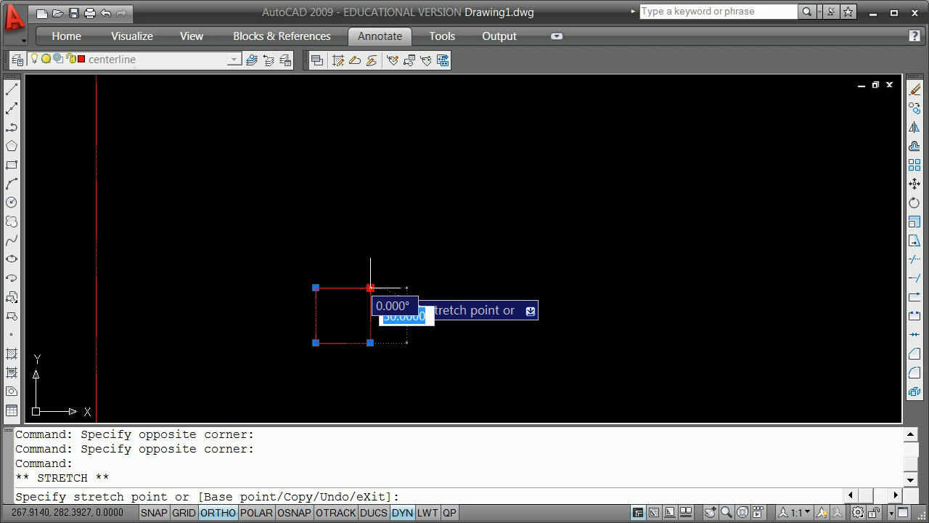
pyautogui.press('space')
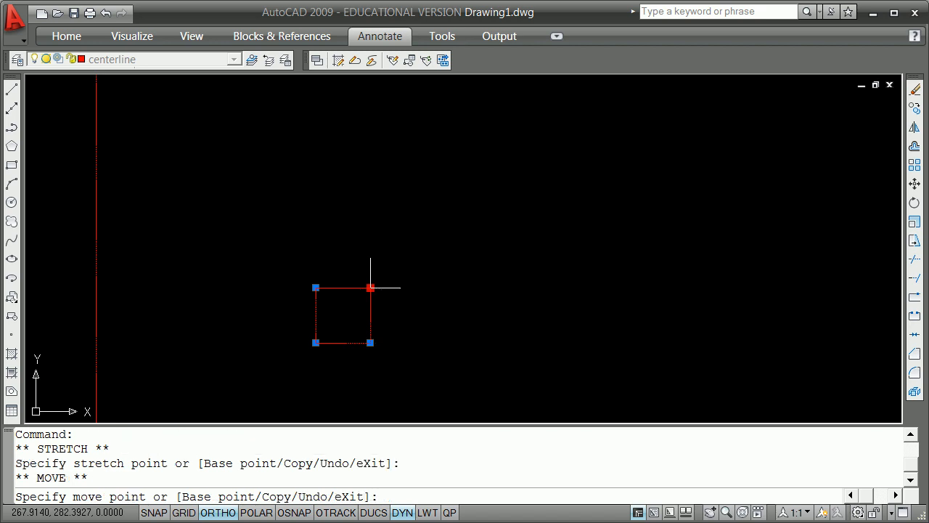
pyautogui.press('space')
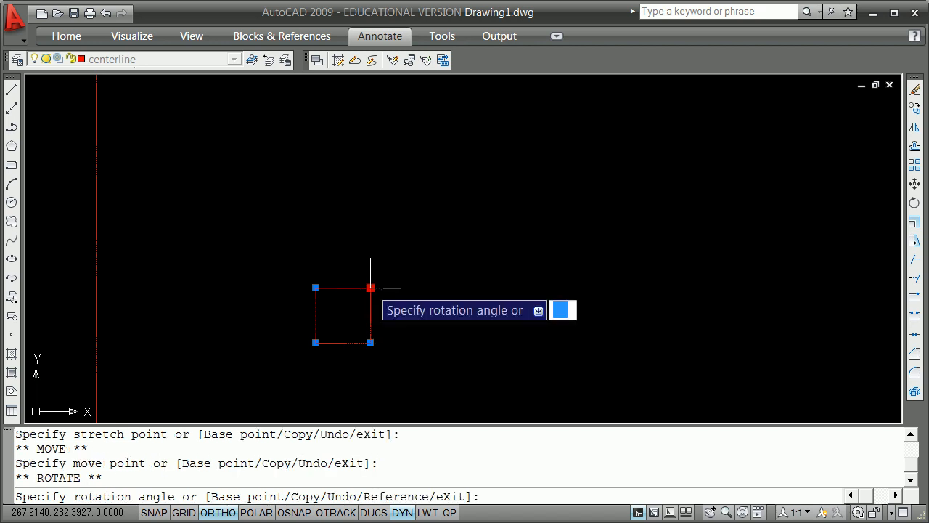
pyautogui.press('space')
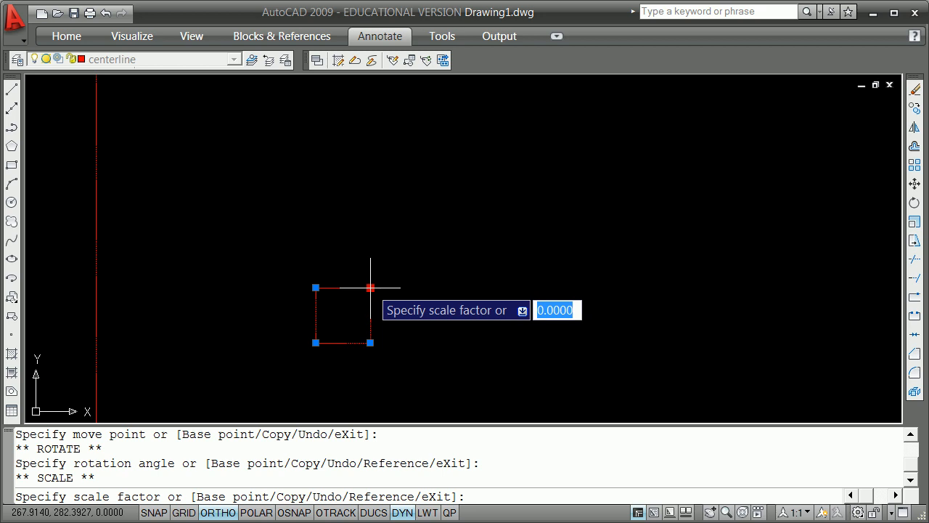
pyautogui.press('space')
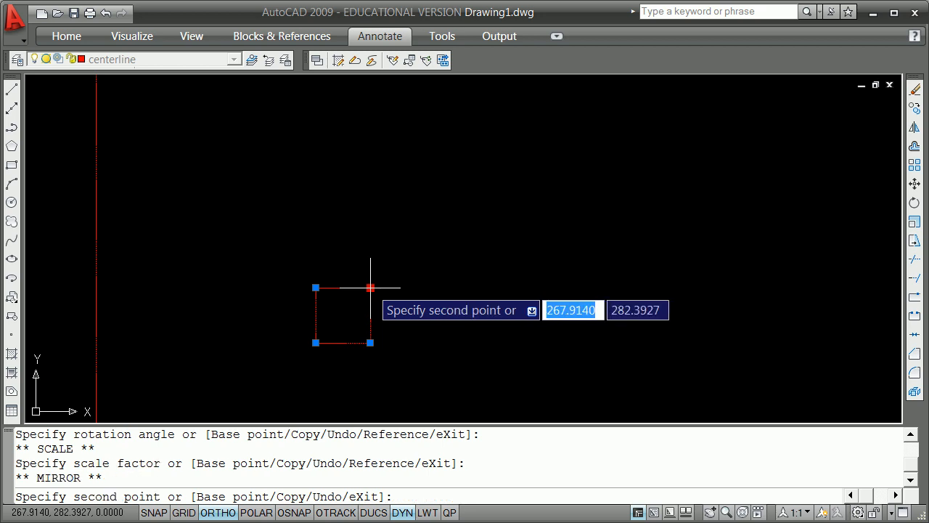
pyautogui.press('space')
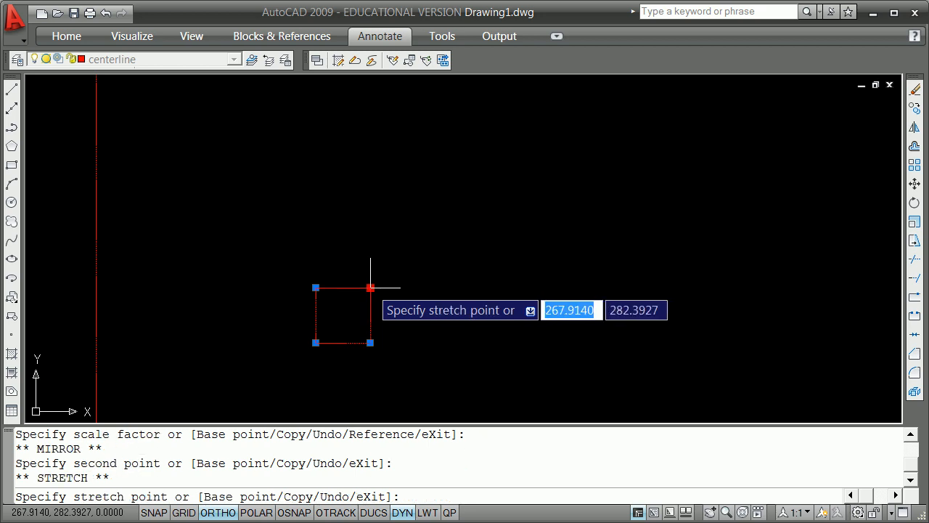
pyautogui.press('space')
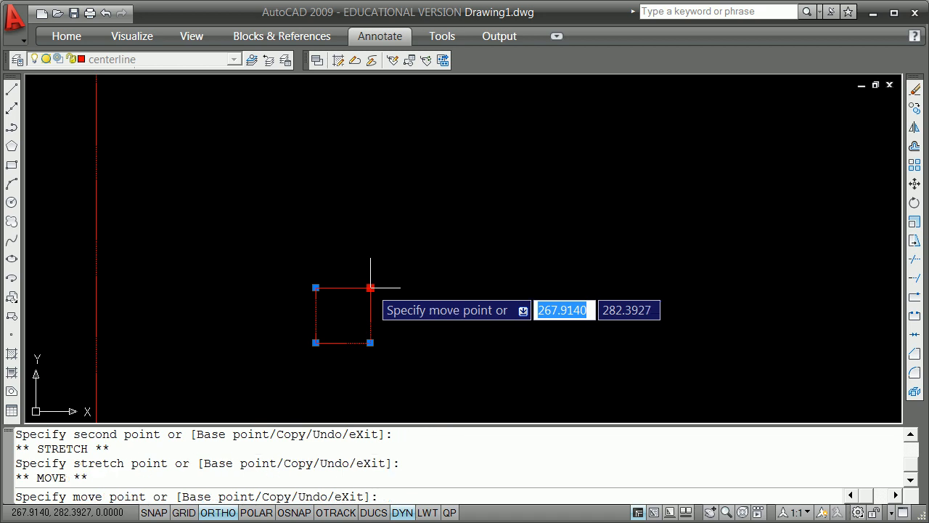
# - Try mirroring the small square about a freely angled line through its upper-right corner with Ortho off, and undo that grip edit
pyautogui.press('space')
pyautogui.press('space')
pyautogui.press('space')
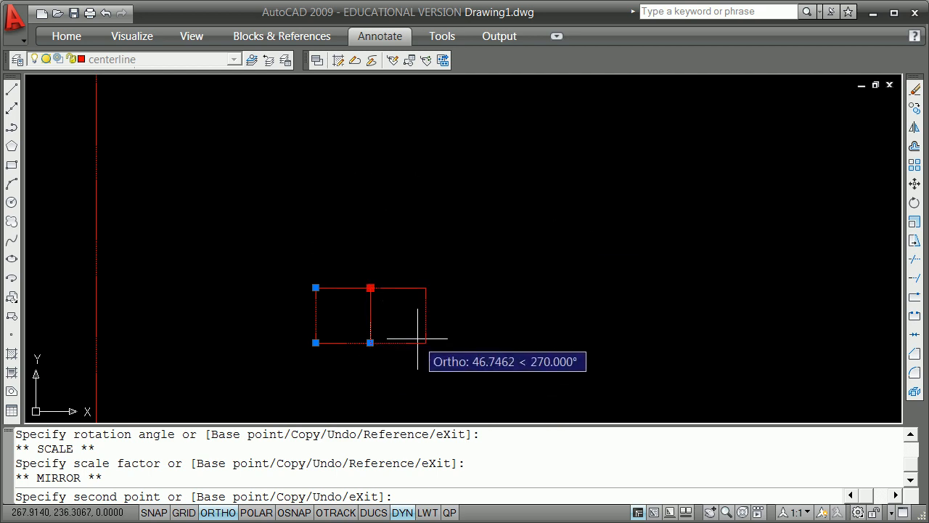
pyautogui.press('F8')
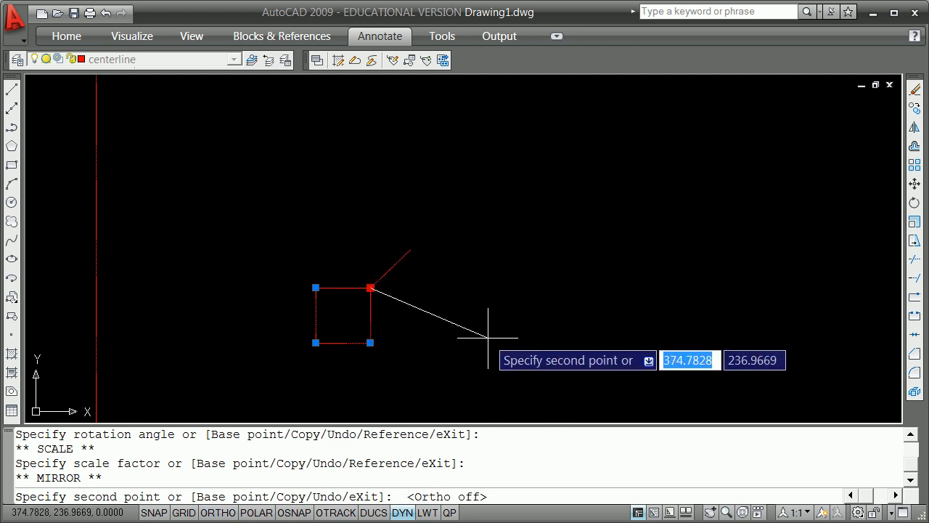
pyautogui.click(411, 373)
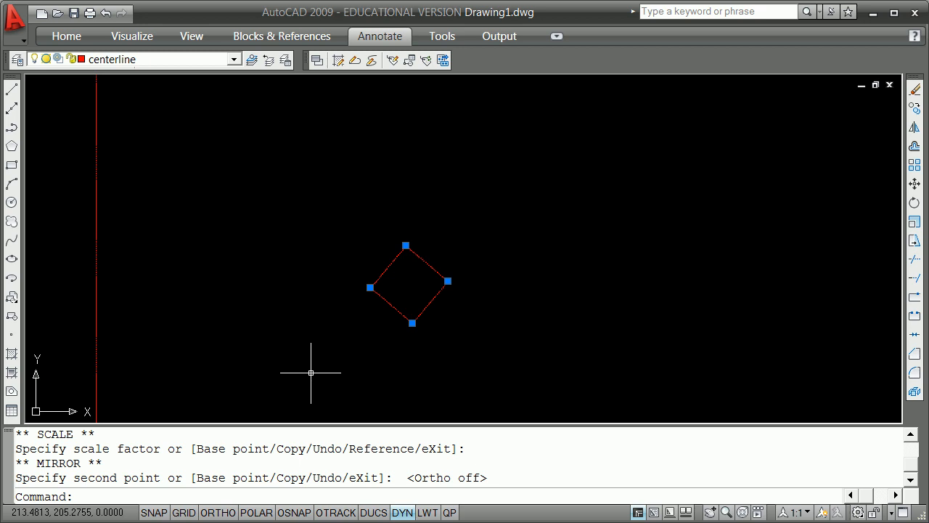
pyautogui.write('u')
pyautogui.press('Return')
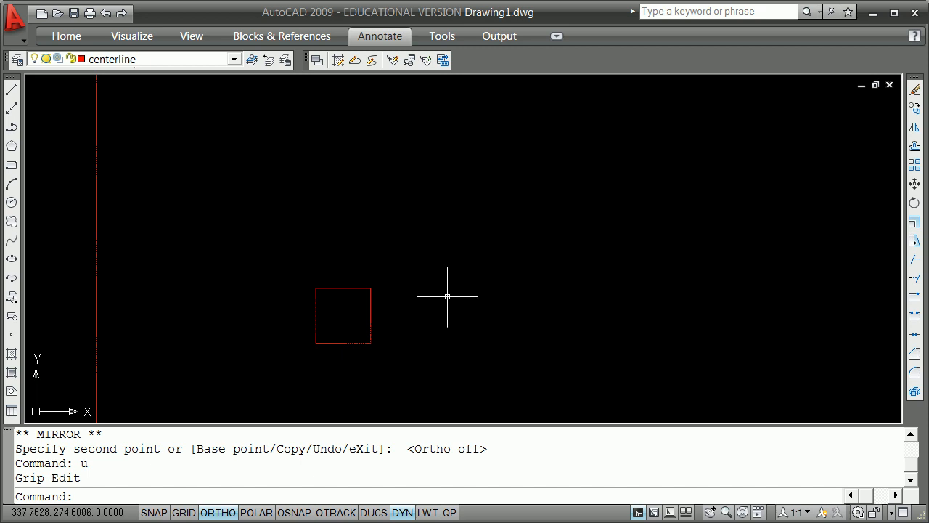
# - Create two mirrored copies of the small square about freely angled lines through its upper-right corner, using grip Mirror with Copy and Ortho off
pyautogui.click(369, 283)
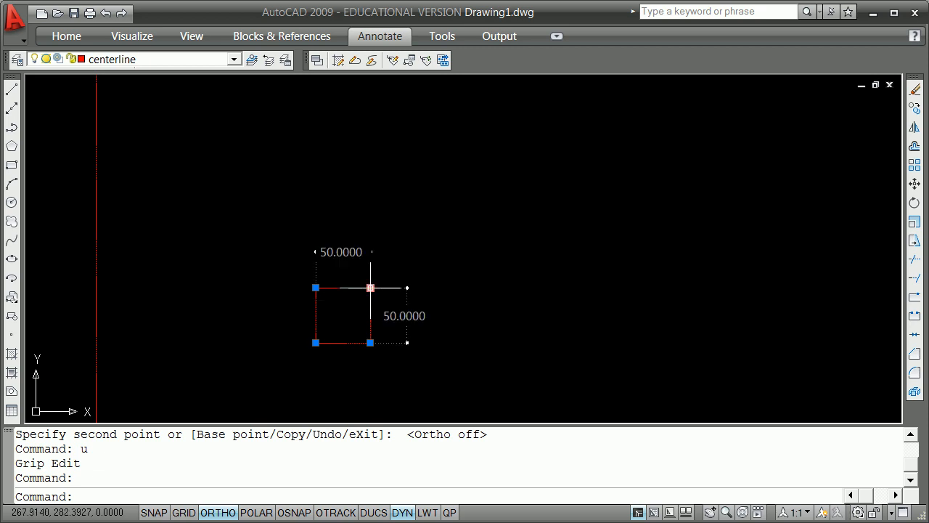
pyautogui.click(371, 288)
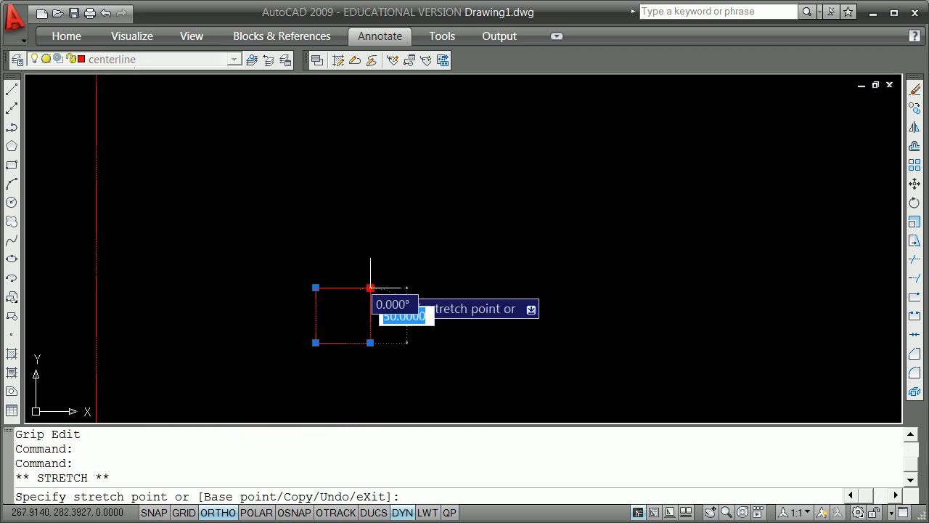
pyautogui.press('space')
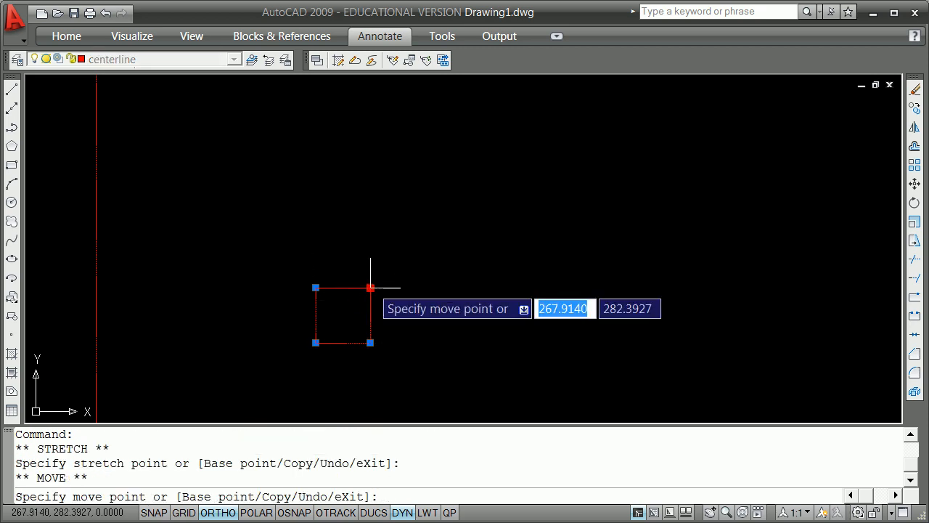
pyautogui.press('space')
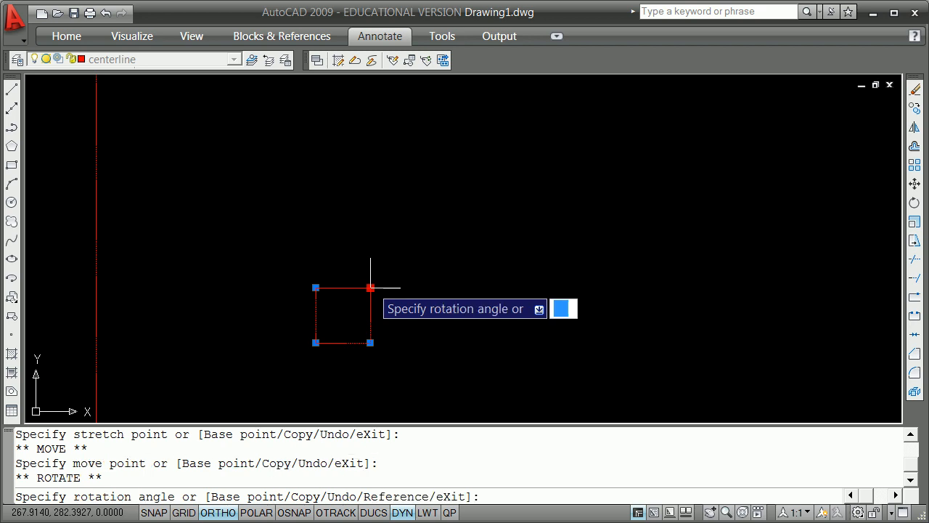
pyautogui.press('space')
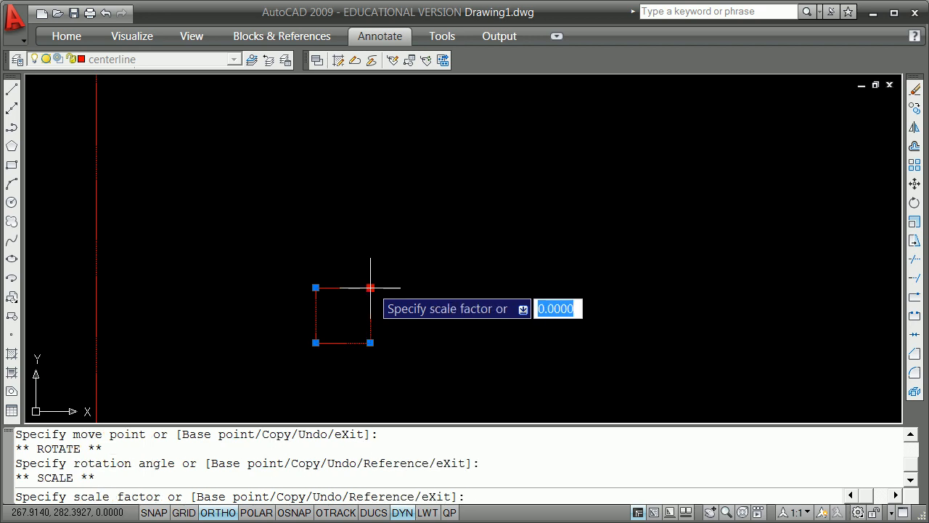
pyautogui.press('space')
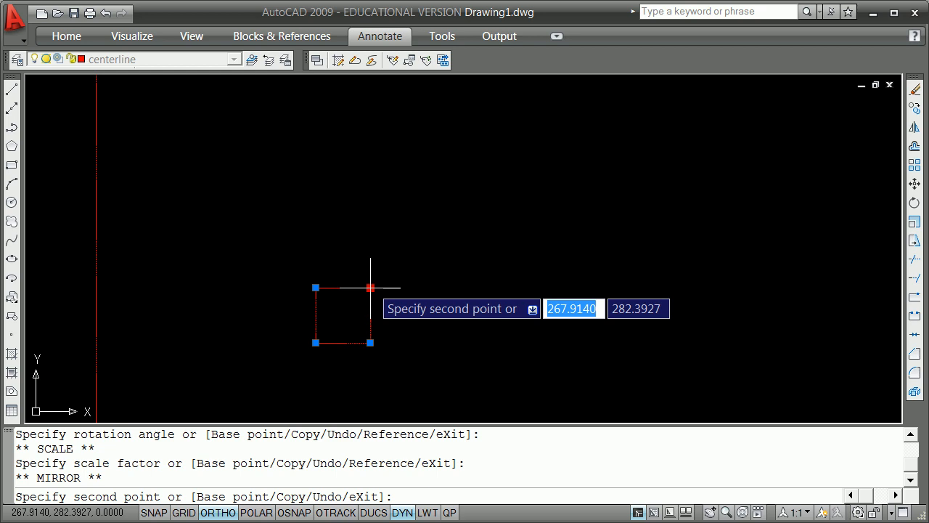
pyautogui.write('c')
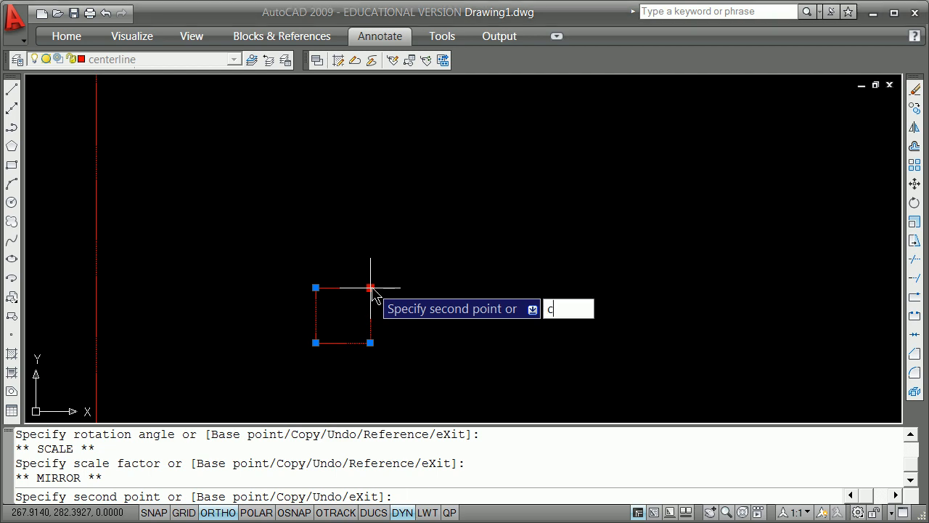
pyautogui.press('Return')
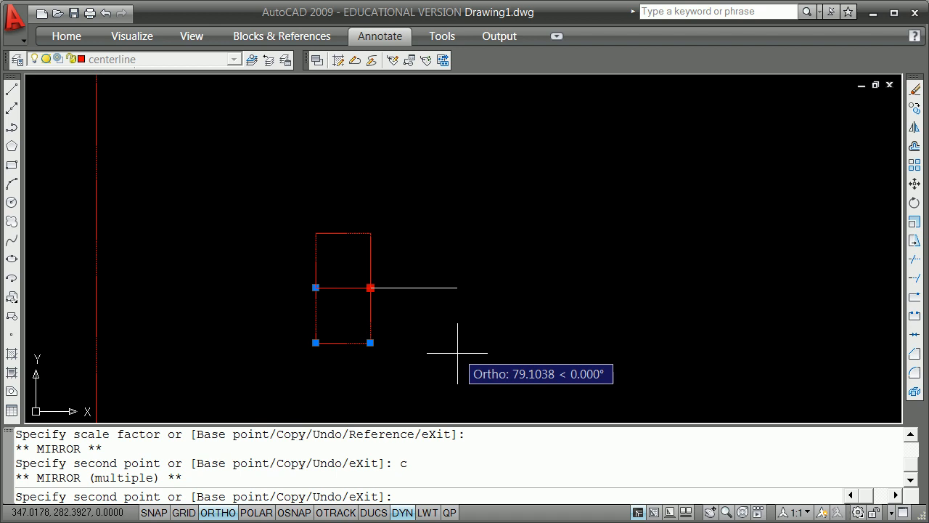
pyautogui.press('F8')
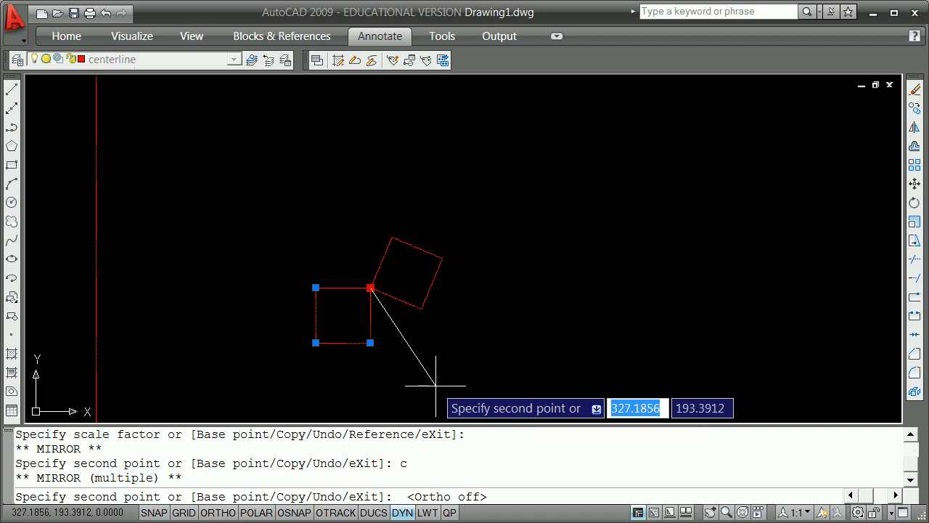
pyautogui.click(435, 386)
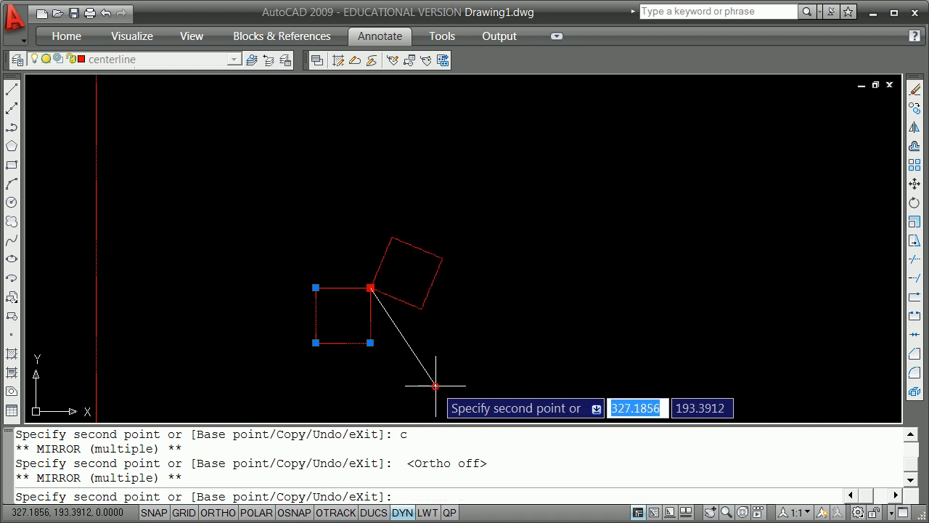
pyautogui.click(459, 297)
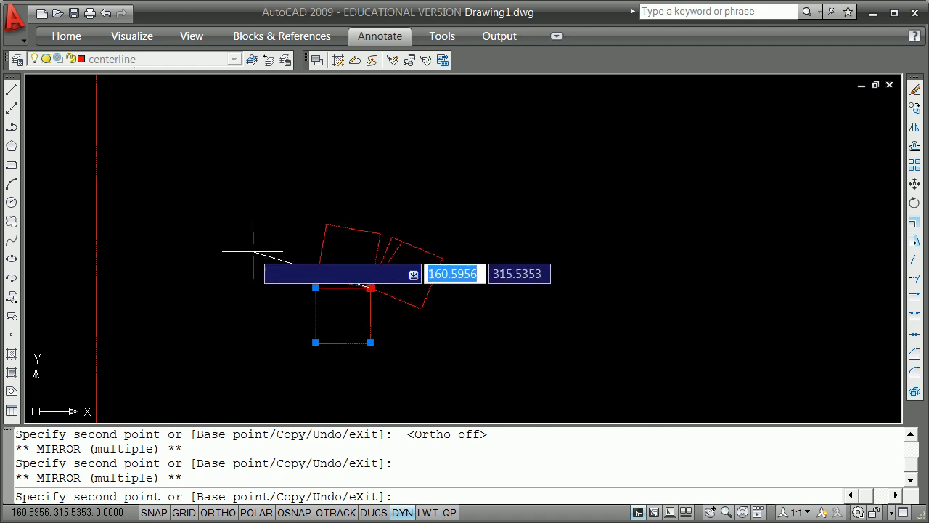
pyautogui.press('Escape')
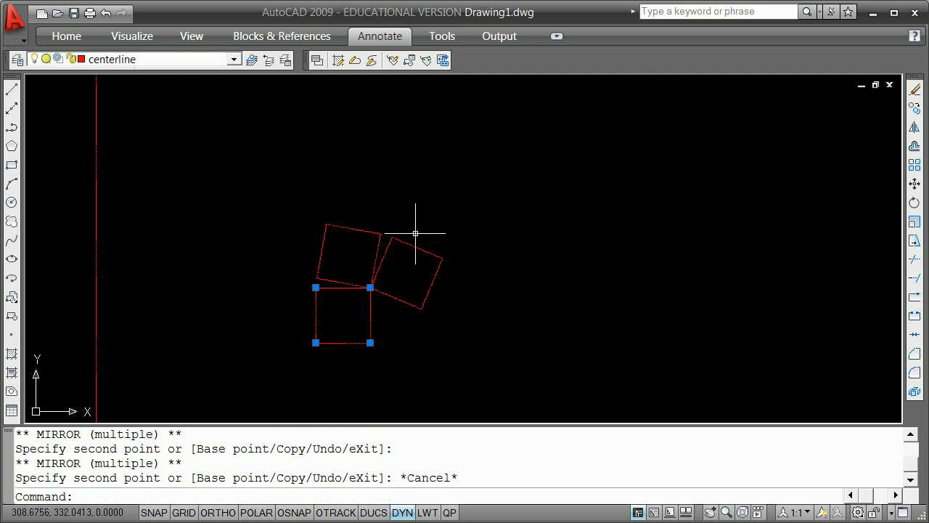
pyautogui.press('Escape')
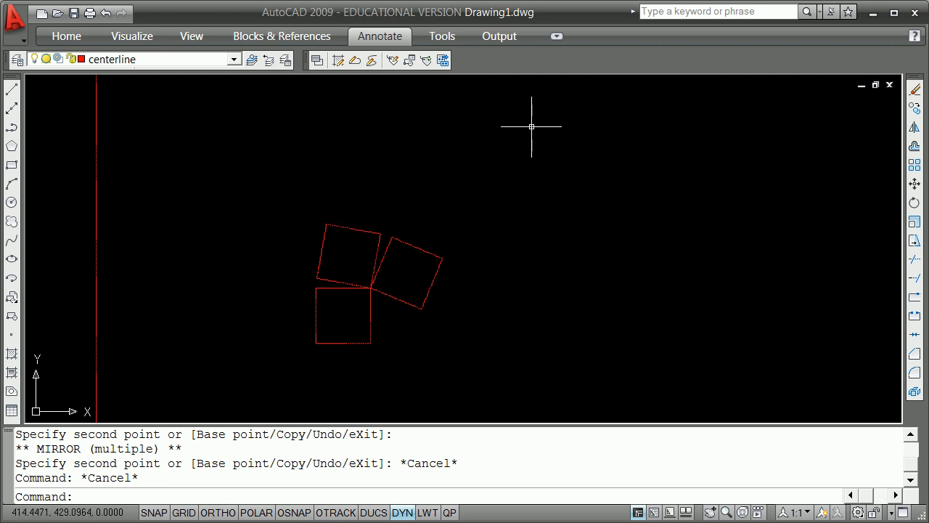
pyautogui.click(170, 123)
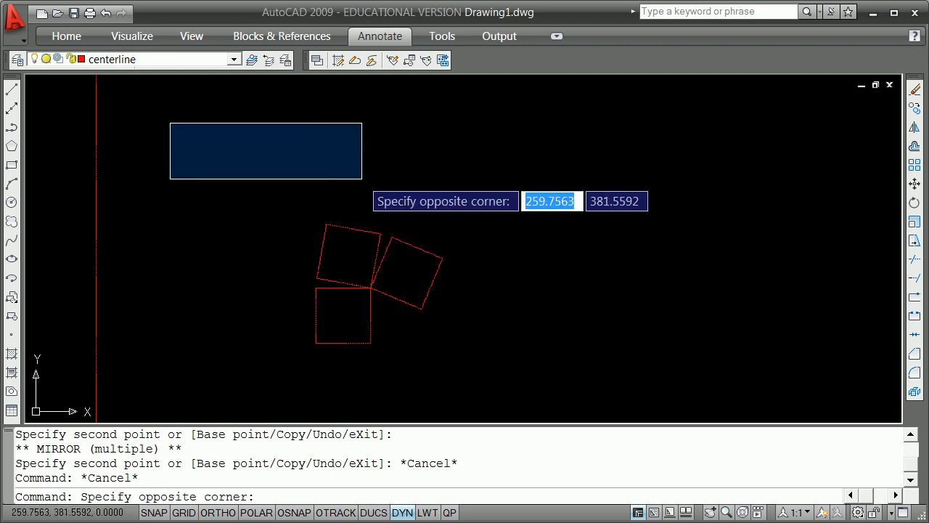
pyautogui.click(361, 178)
pyautogui.click(544, 123)
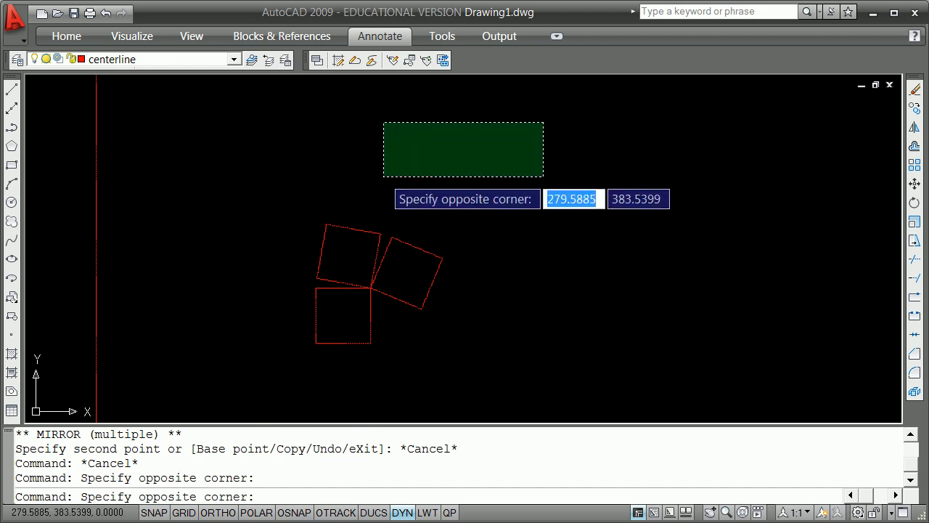
pyautogui.click(383, 176)
# - Select all three small squares and make one mirrored copy of the group about an angled line through the upper-left tilted square's top-left corner
pyautogui.click(500, 198)
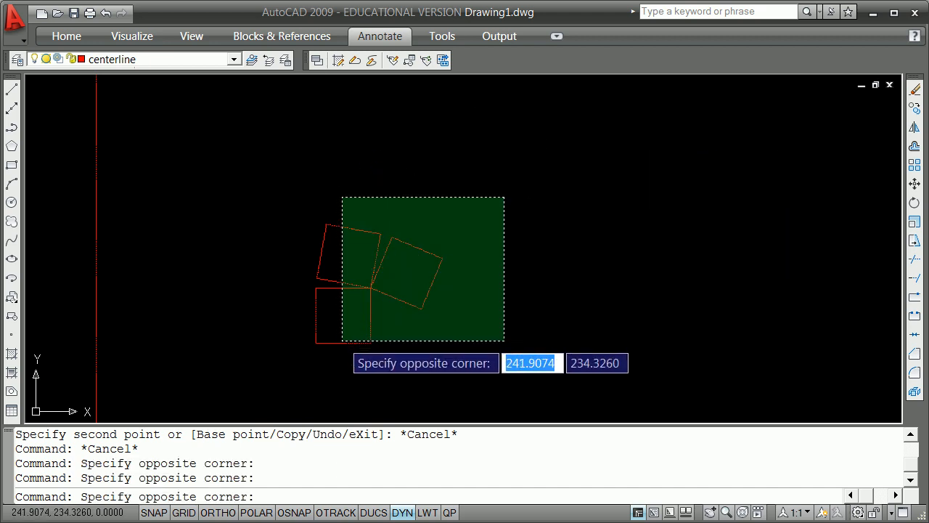
pyautogui.click(342, 343)
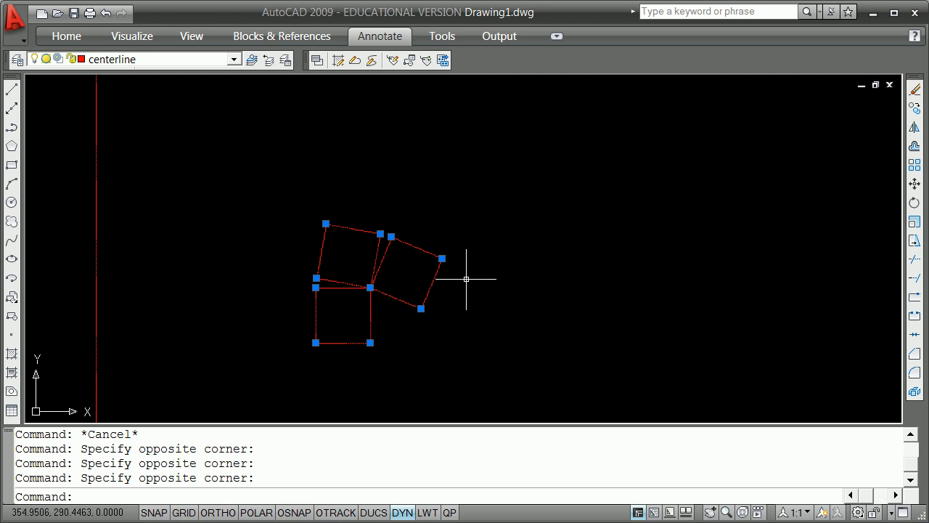
pyautogui.click(326, 224)
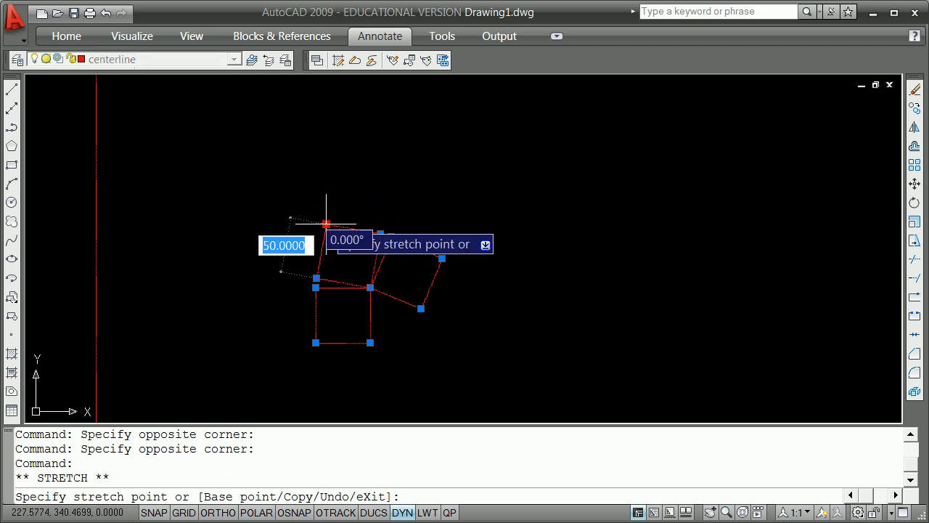
pyautogui.press('space')
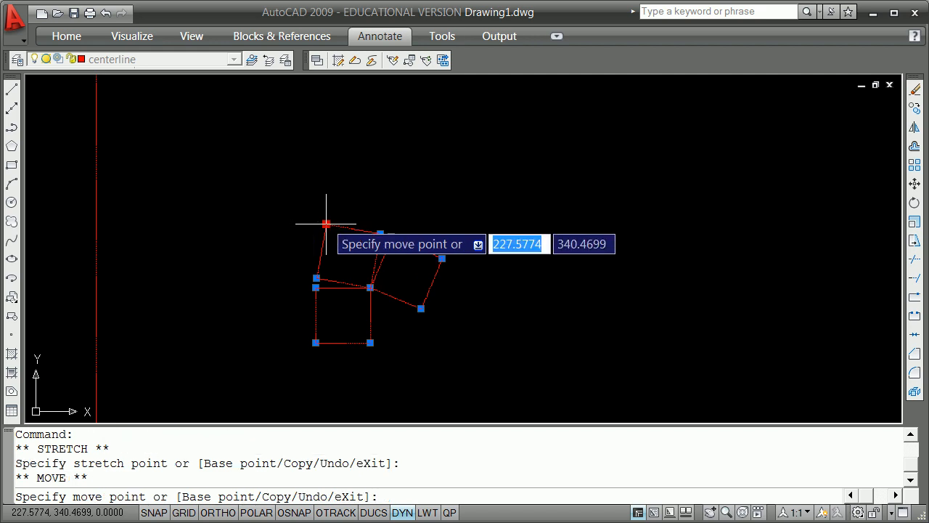
pyautogui.press('space')
pyautogui.press('space')
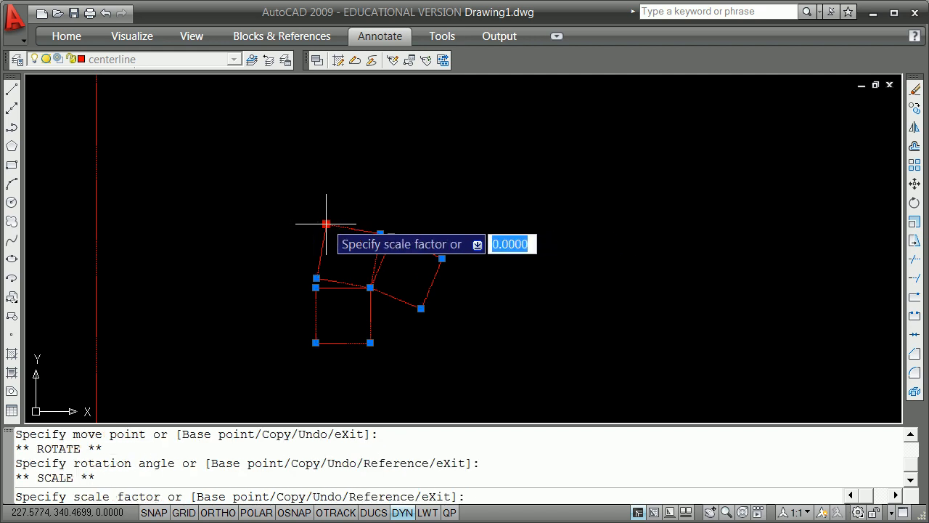
pyautogui.press('space')
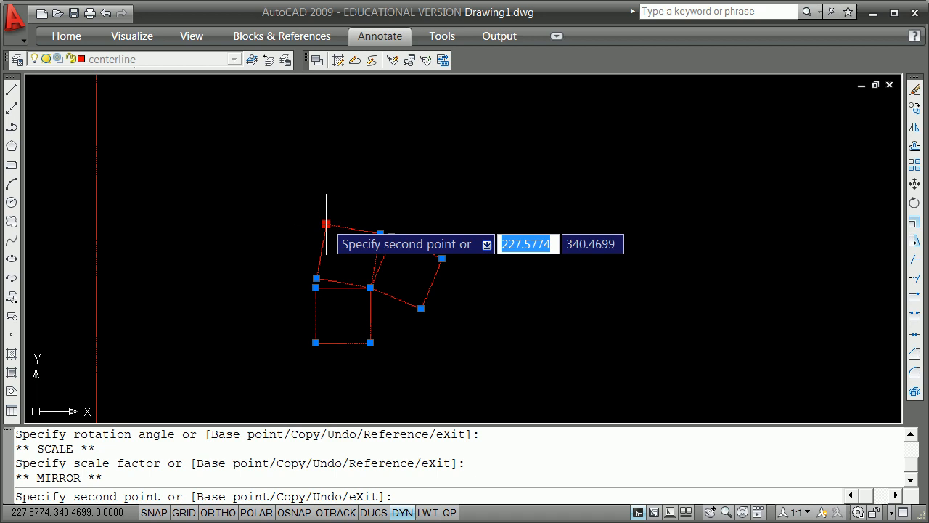
pyautogui.write('c')
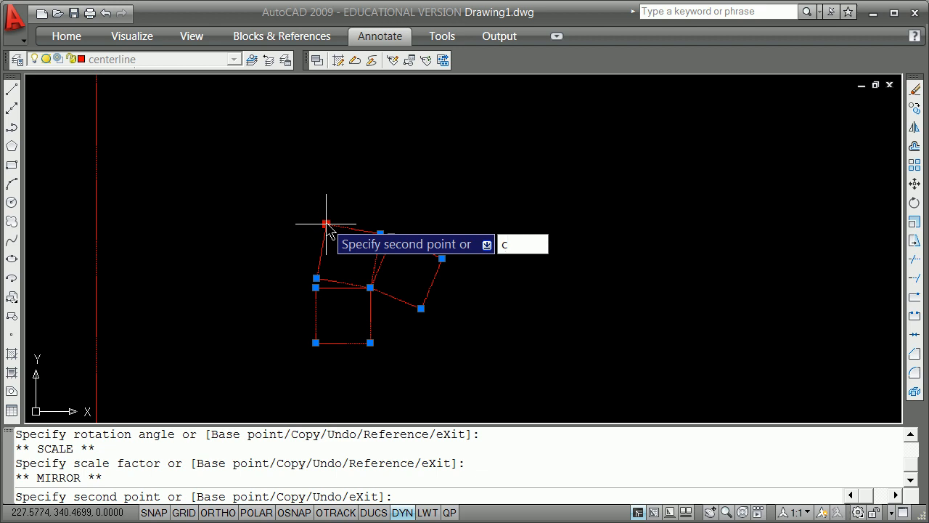
pyautogui.press('Return')
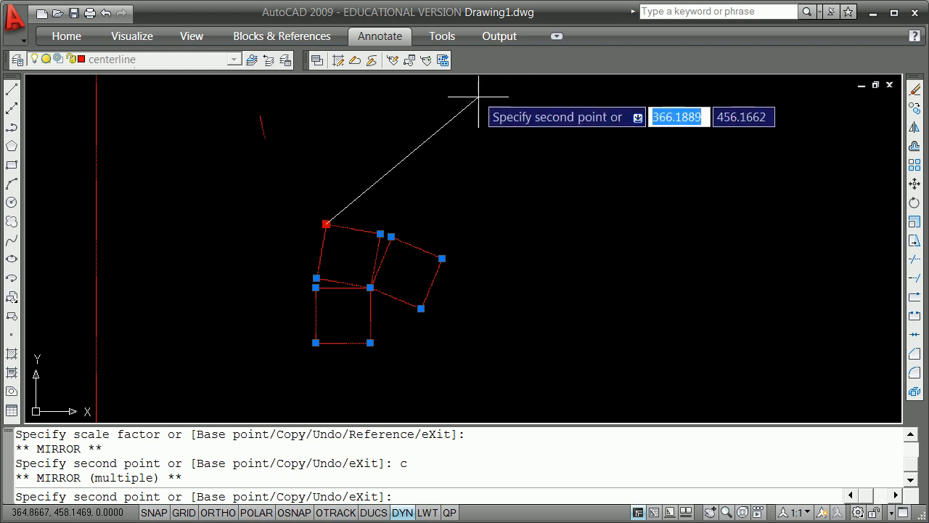
pyautogui.click(371, 119)
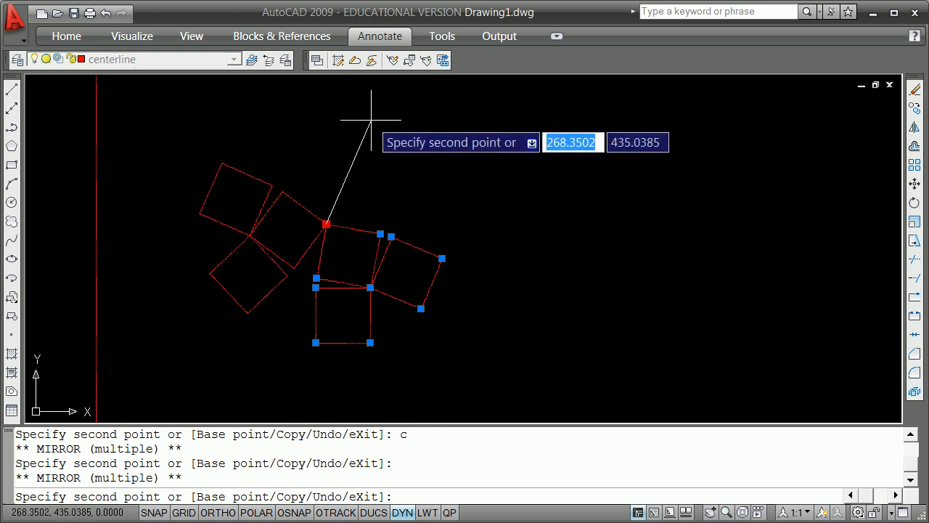
pyautogui.press('Return')
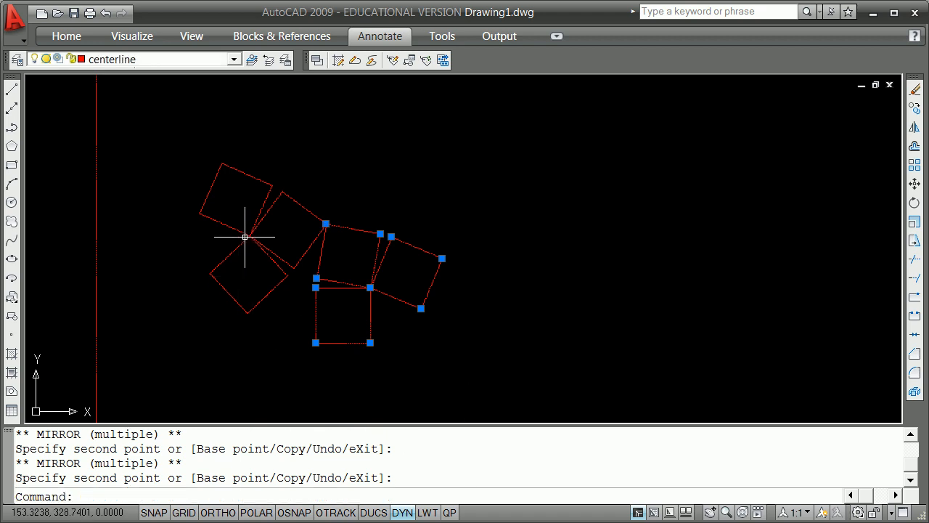